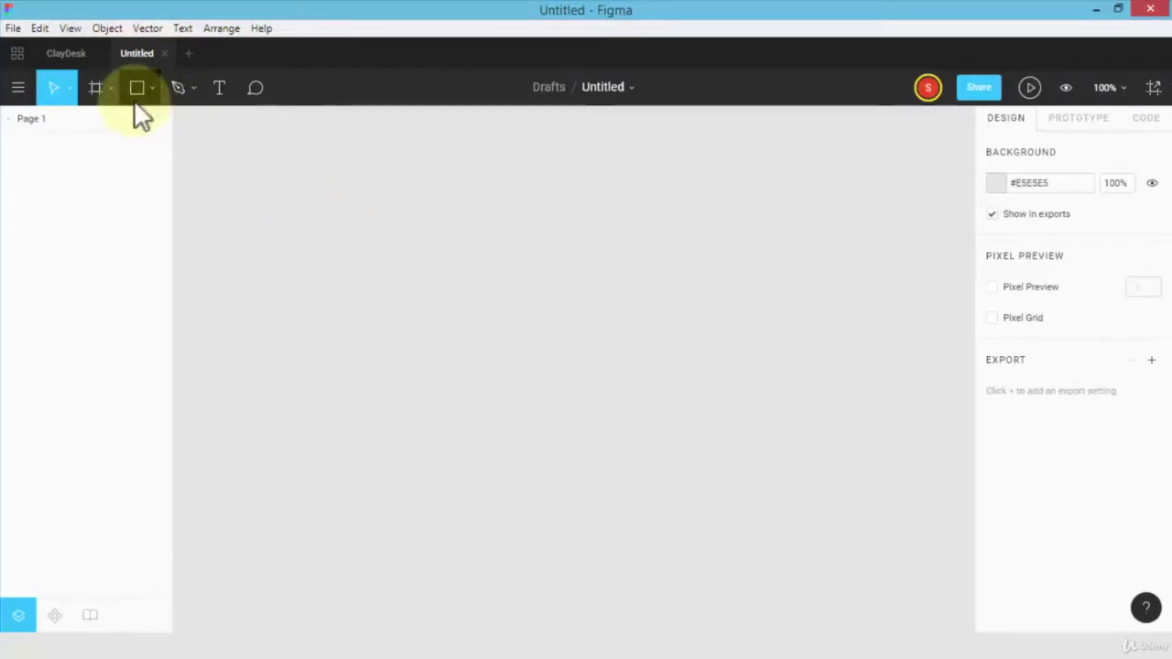
# - Draw a custom frame about 300 by 354 on the canvas with the Frame tool and shift it left
pyautogui.click(110, 88)
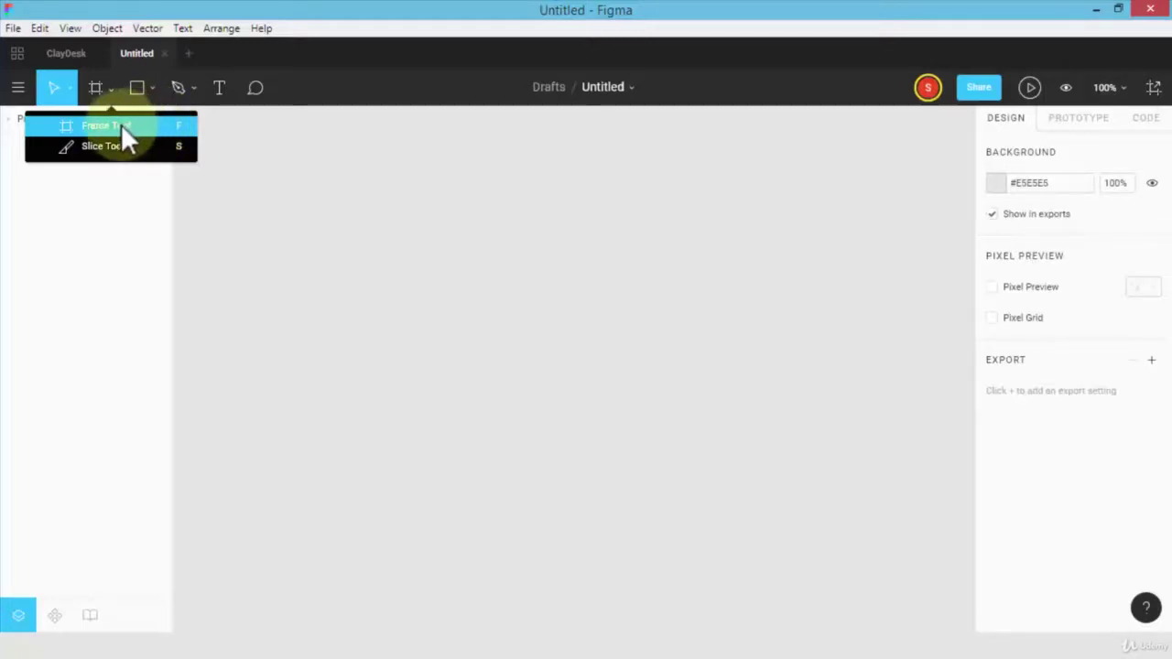
pyautogui.click(121, 125)
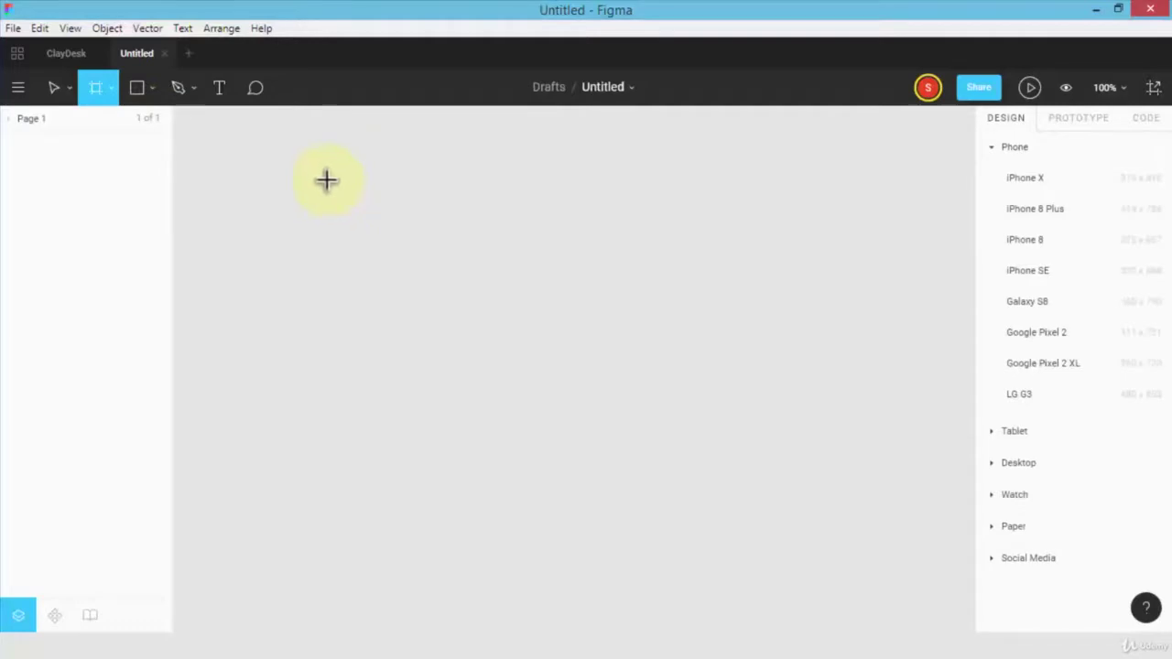
pyautogui.moveTo(327, 177); pyautogui.dragTo(475, 399)
pyautogui.moveTo(562, 434); pyautogui.dragTo(587, 476)
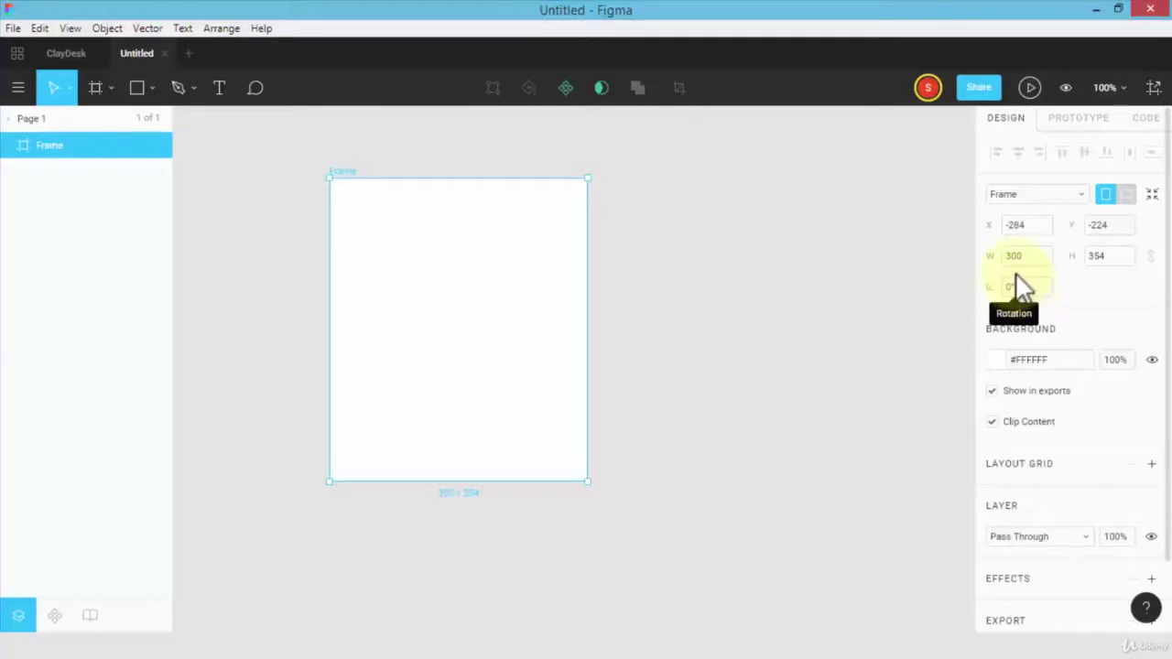
pyautogui.moveTo(486, 325); pyautogui.dragTo(536, 309)
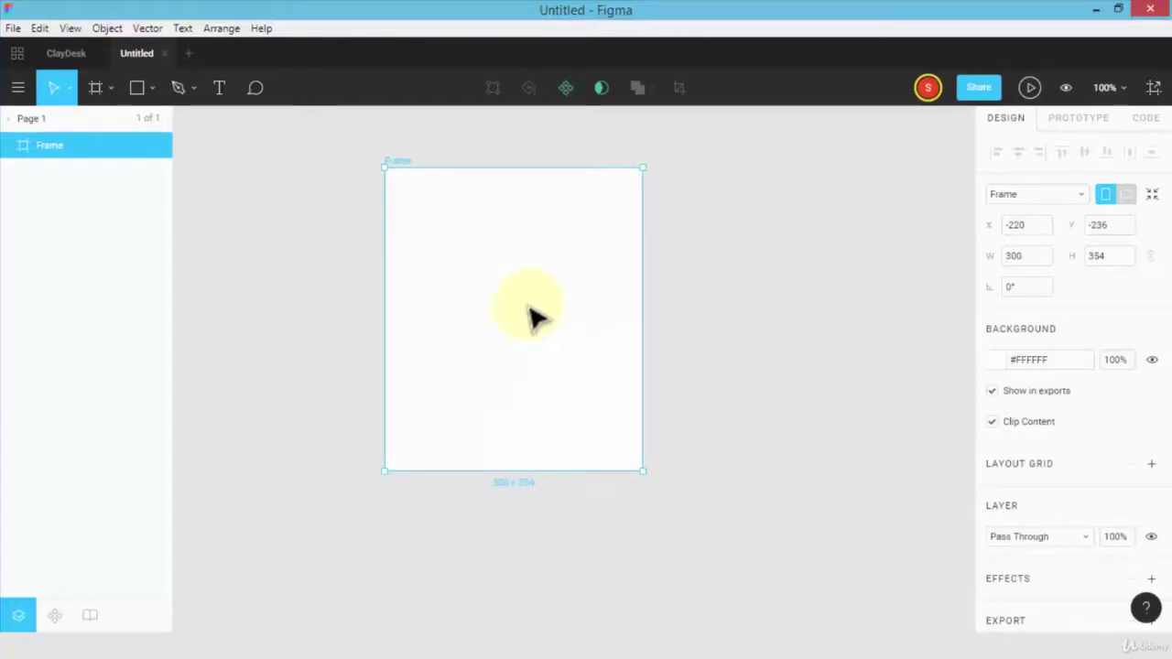
pyautogui.moveTo(531, 314); pyautogui.dragTo(436, 334)
pyautogui.click(599, 291)
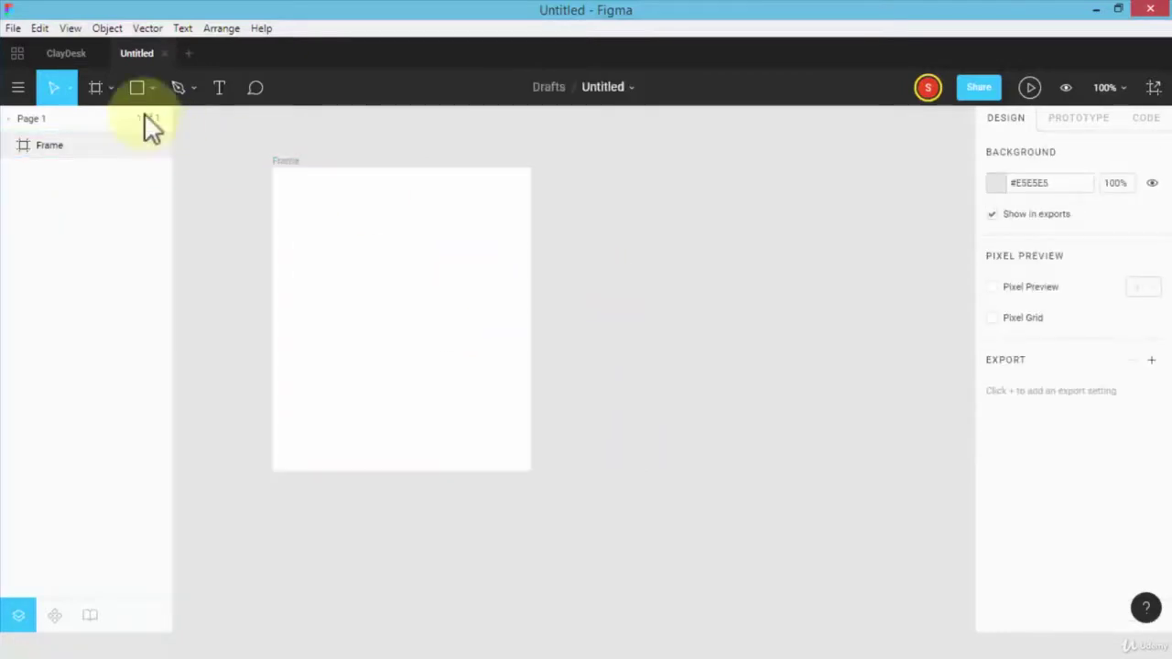
# - Browse the tablet, desktop and watch frame presets, and add an iPhone X frame from the phone presets
pyautogui.click(114, 85)
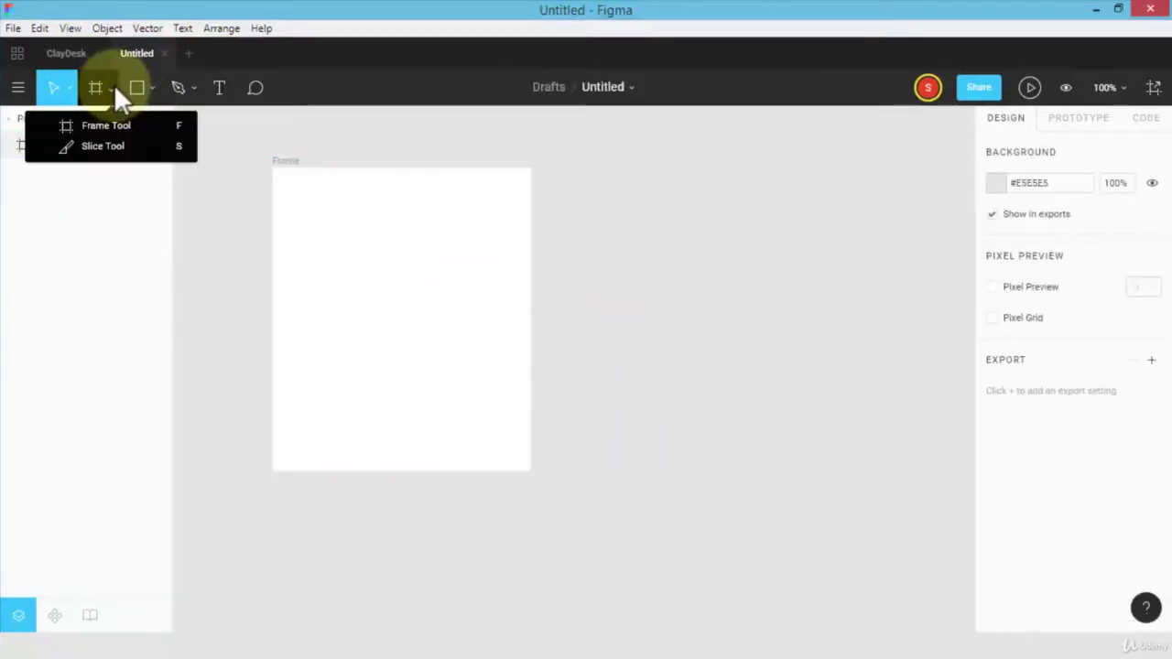
pyautogui.click(96, 86)
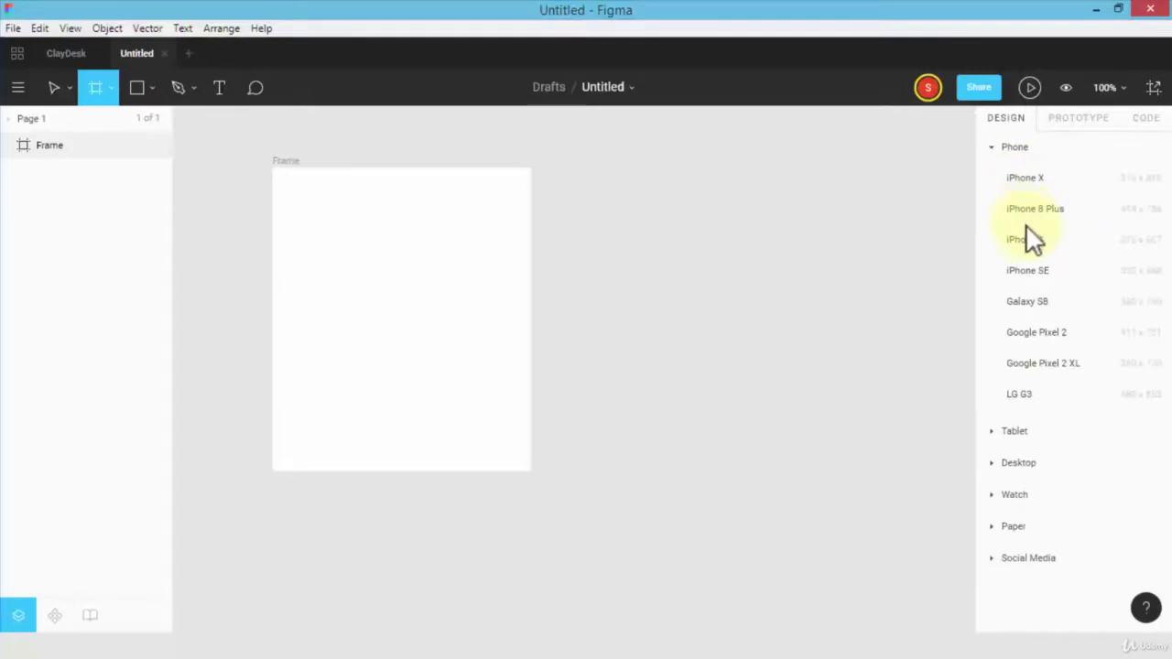
pyautogui.click(994, 431)
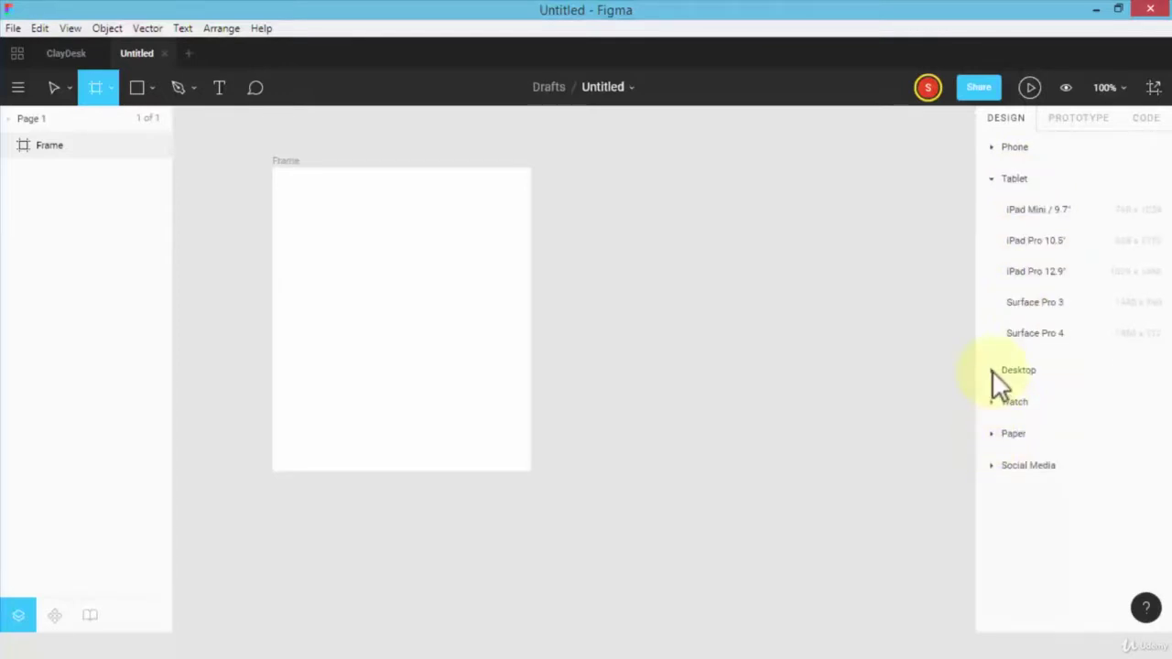
pyautogui.click(993, 370)
pyautogui.click(992, 401)
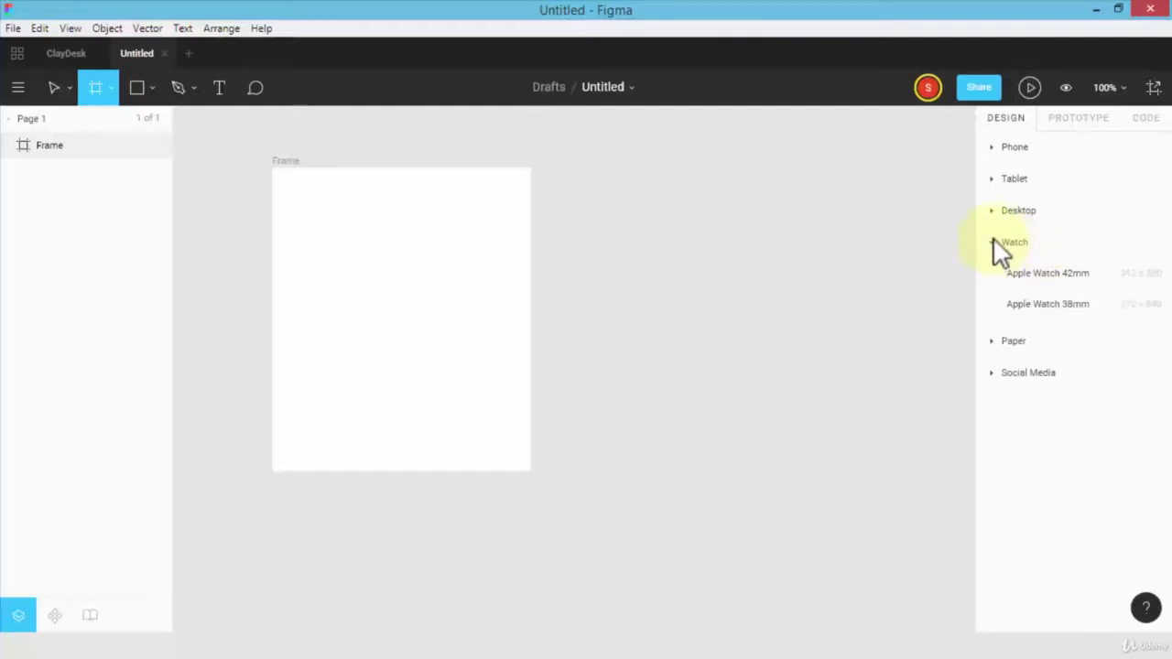
pyautogui.click(992, 147)
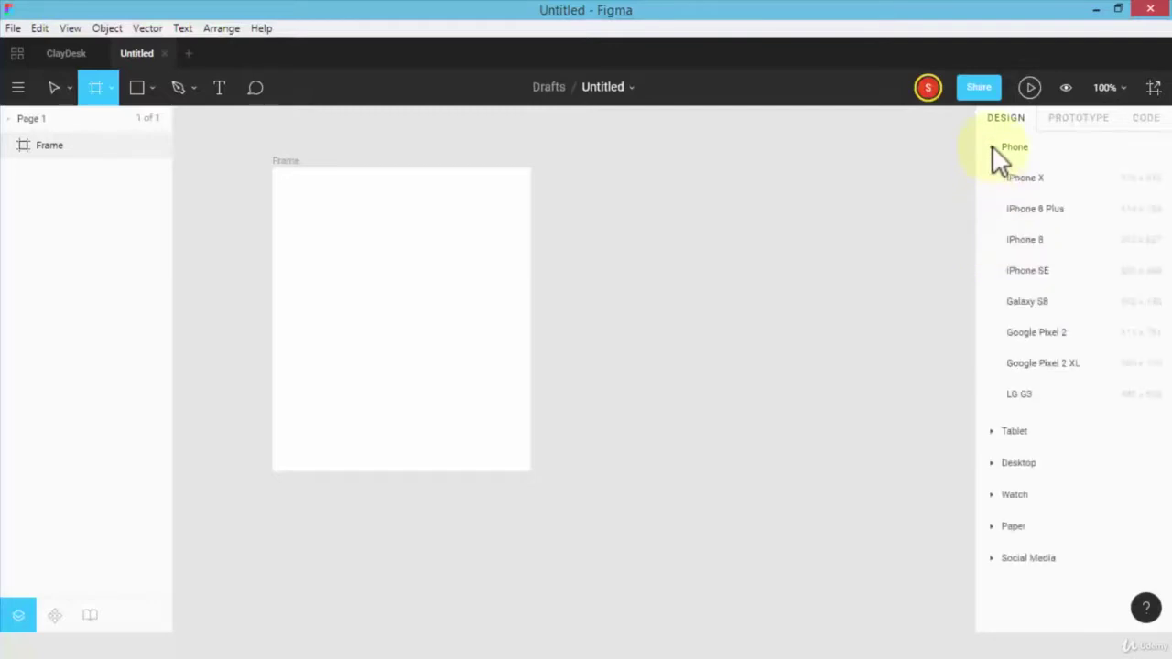
pyautogui.click(1026, 178)
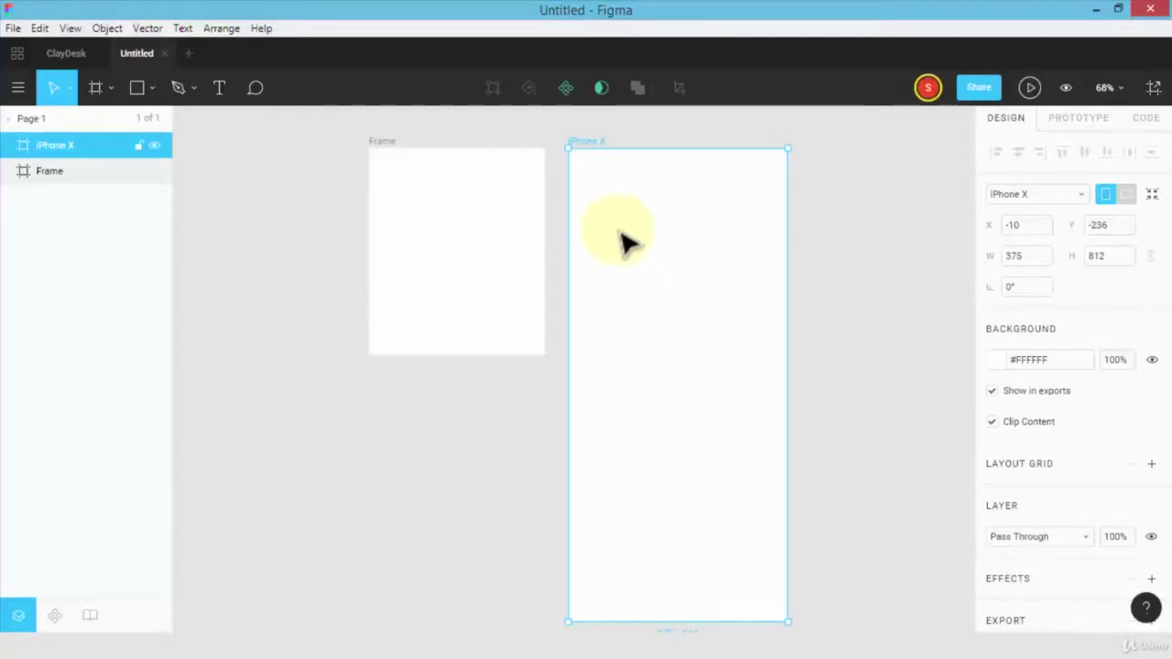
# - Place the image Bookkeeping_98XSmall.jpg inside the iPhone X frame
pyautogui.click(152, 88)
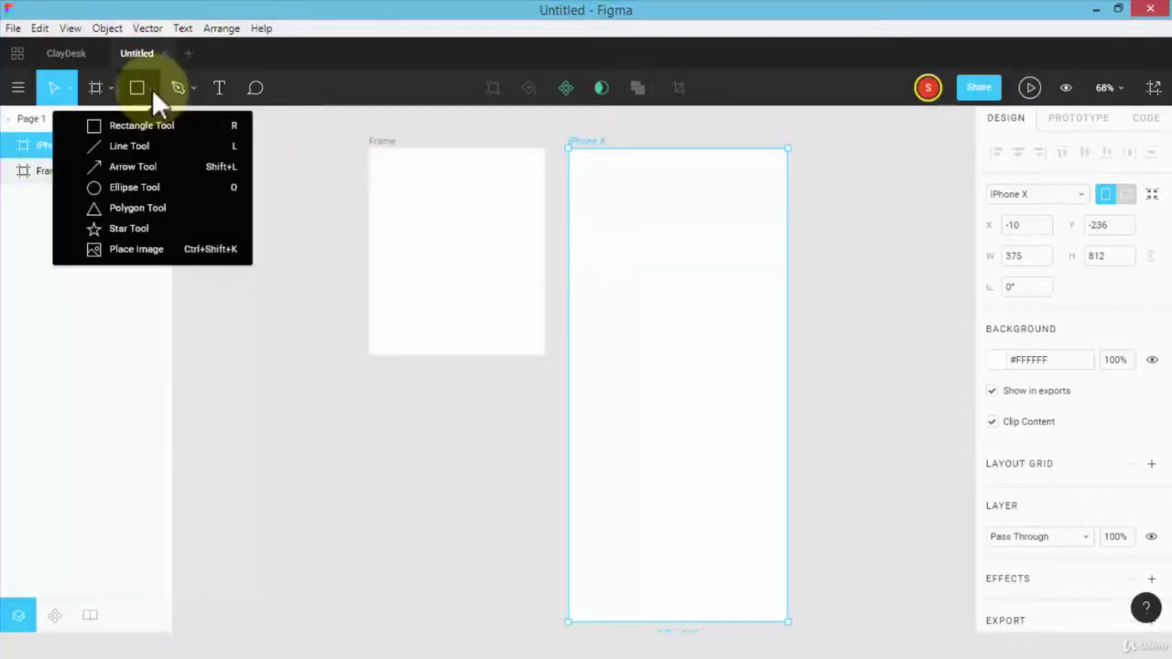
pyautogui.click(155, 246)
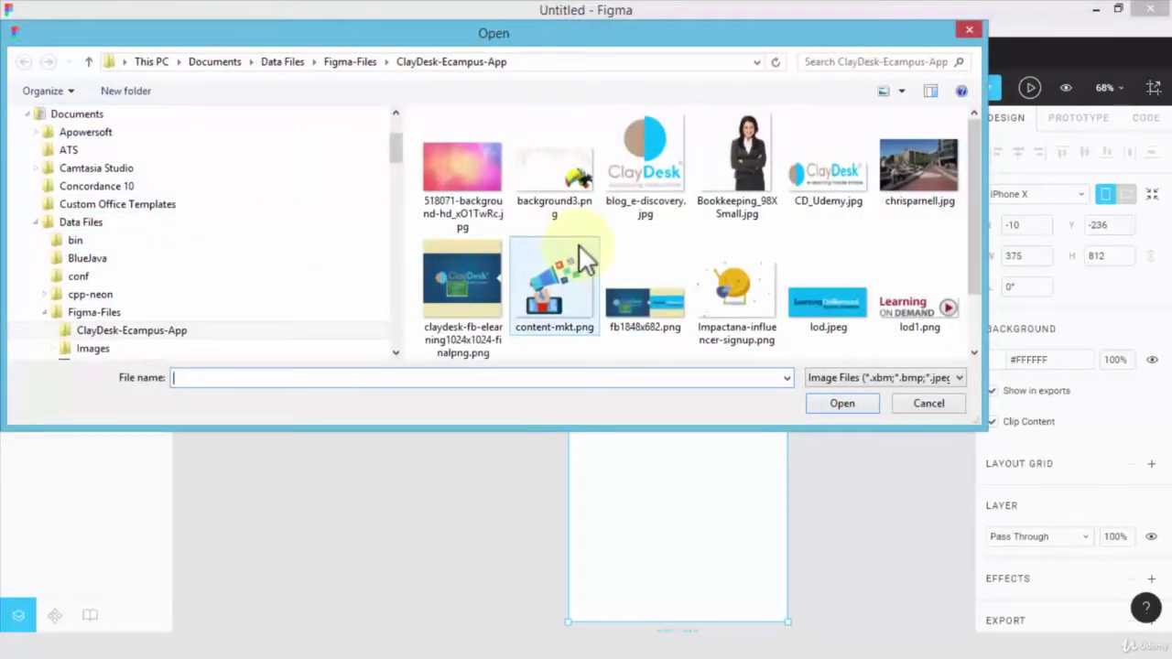
pyautogui.click(730, 167)
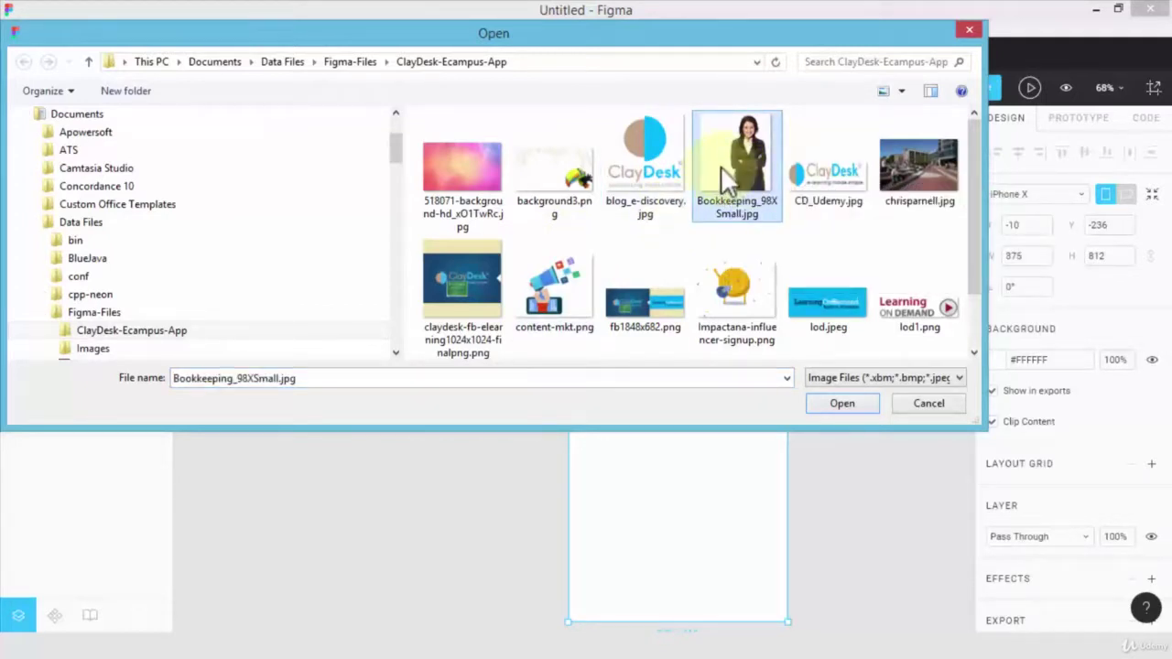
pyautogui.click(835, 404)
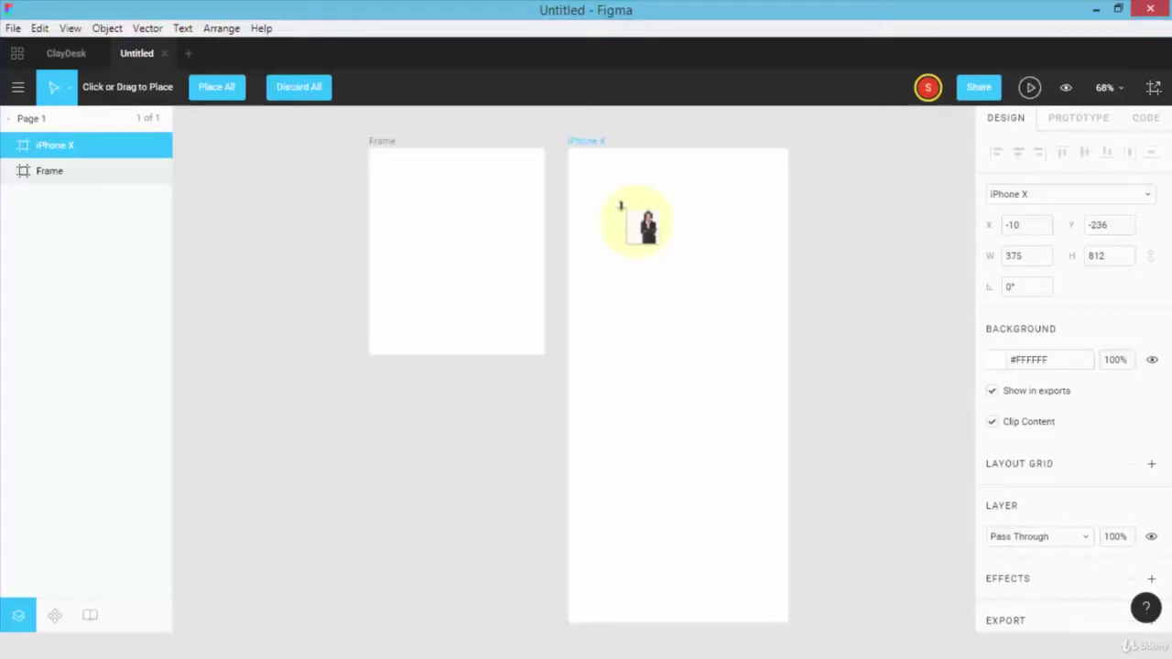
pyautogui.click(621, 205)
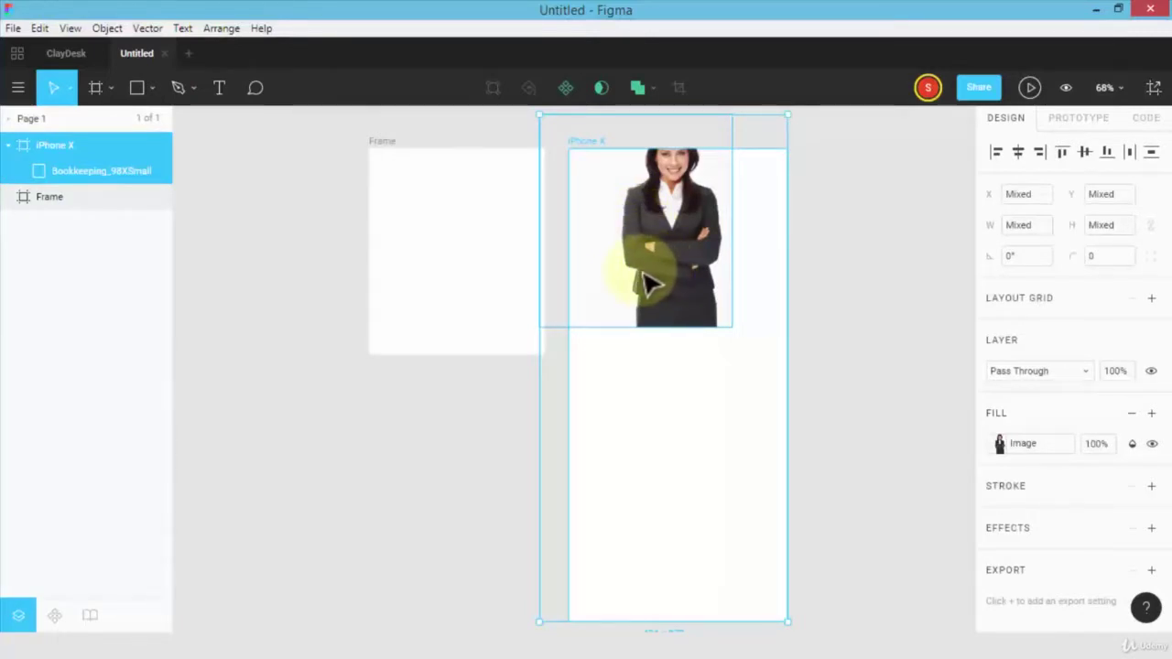
# - Shift the iPhone X frame slightly right and align the placed picture to the frame's top-left corner at X 0, Y 0
pyautogui.moveTo(648, 298); pyautogui.dragTo(719, 285)
pyautogui.click(718, 286)
pyautogui.doubleClick(719, 286)
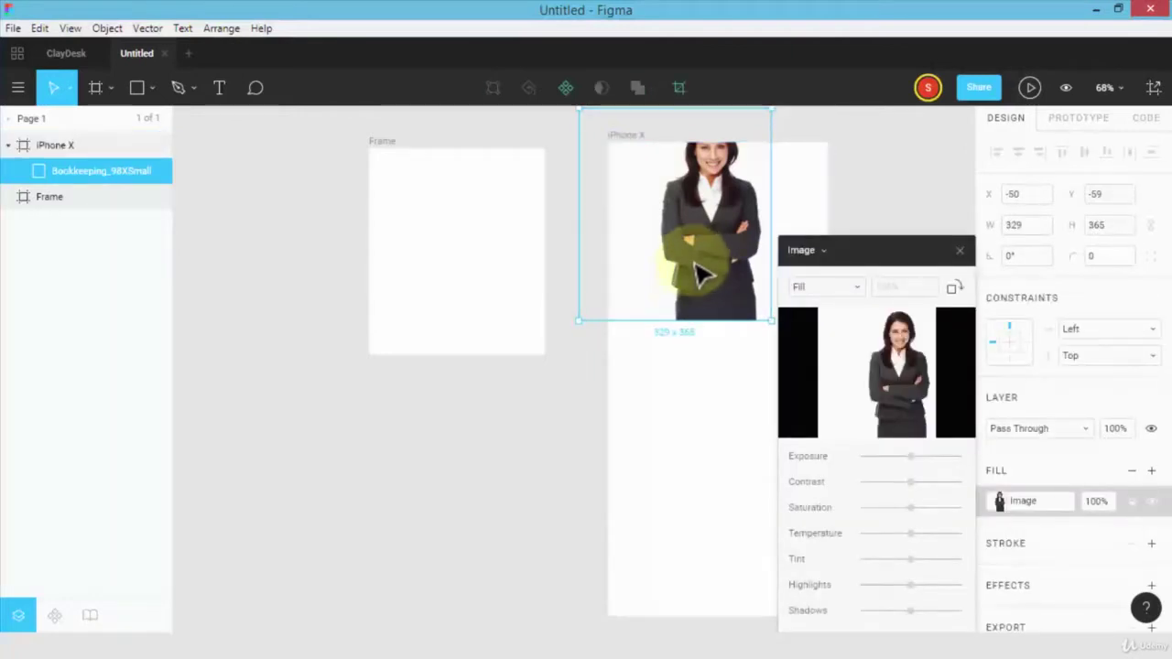
pyautogui.moveTo(683, 255); pyautogui.dragTo(713, 289)
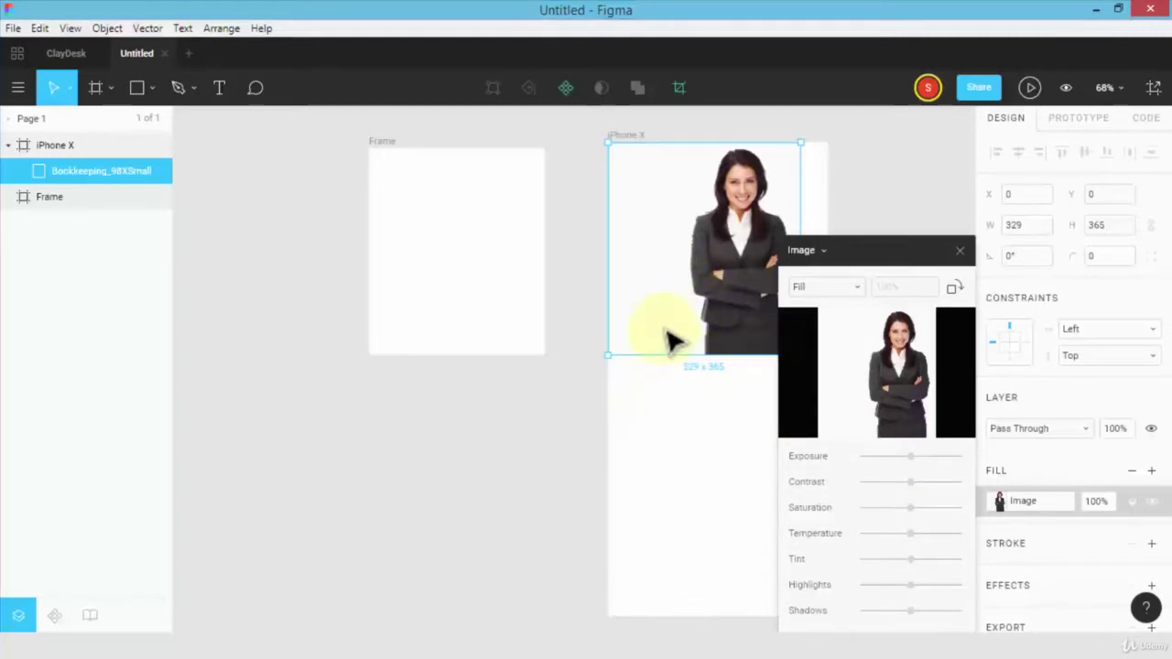
pyautogui.click(655, 463)
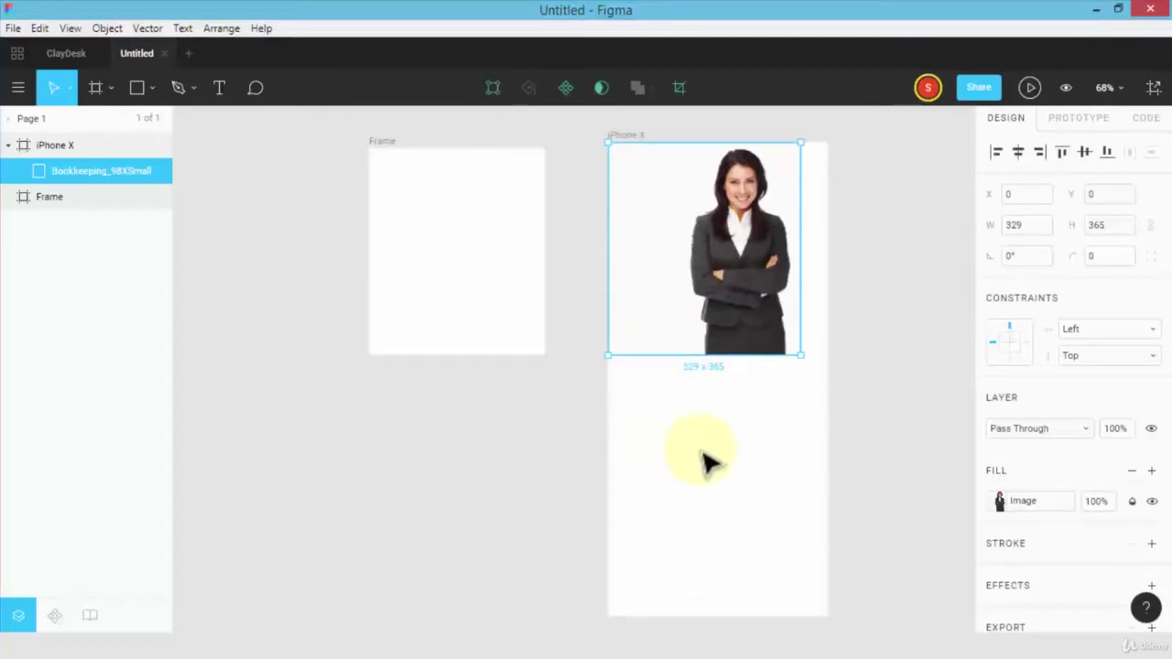
# - Move the picture within the iPhone X frame to about X 23, Y 41, undoing any further nudge
pyautogui.moveTo(652, 295); pyautogui.dragTo(672, 326)
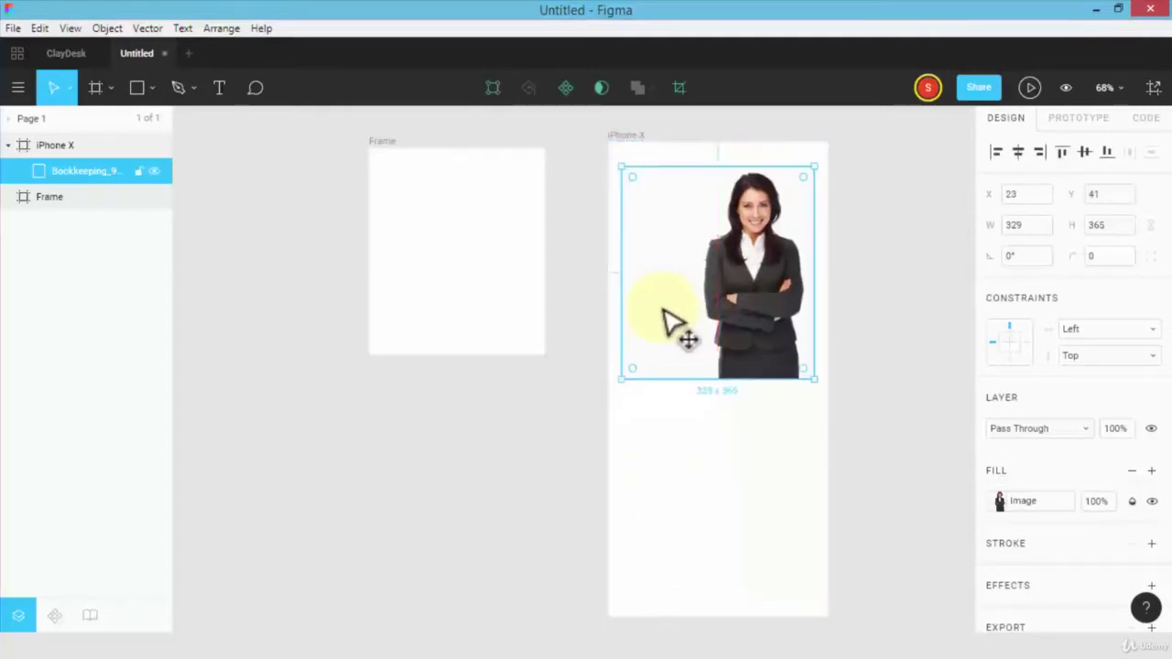
pyautogui.moveTo(667, 229); pyautogui.dragTo(686, 239)
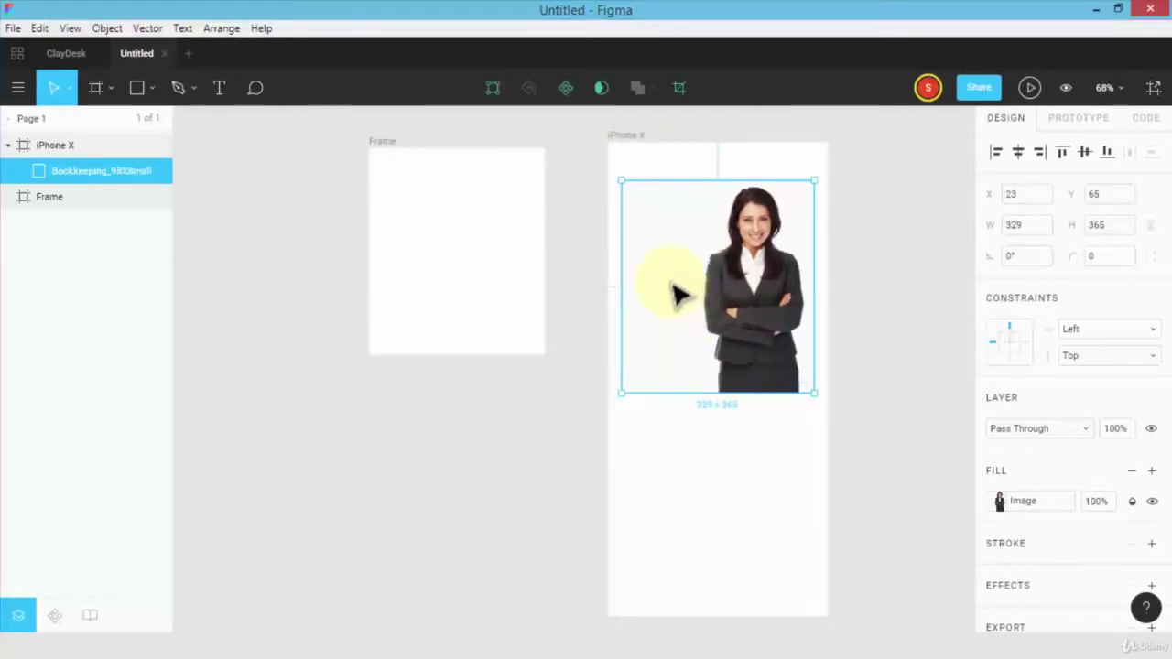
pyautogui.hotkey('ctrl', 'z')
pyautogui.click(675, 474)
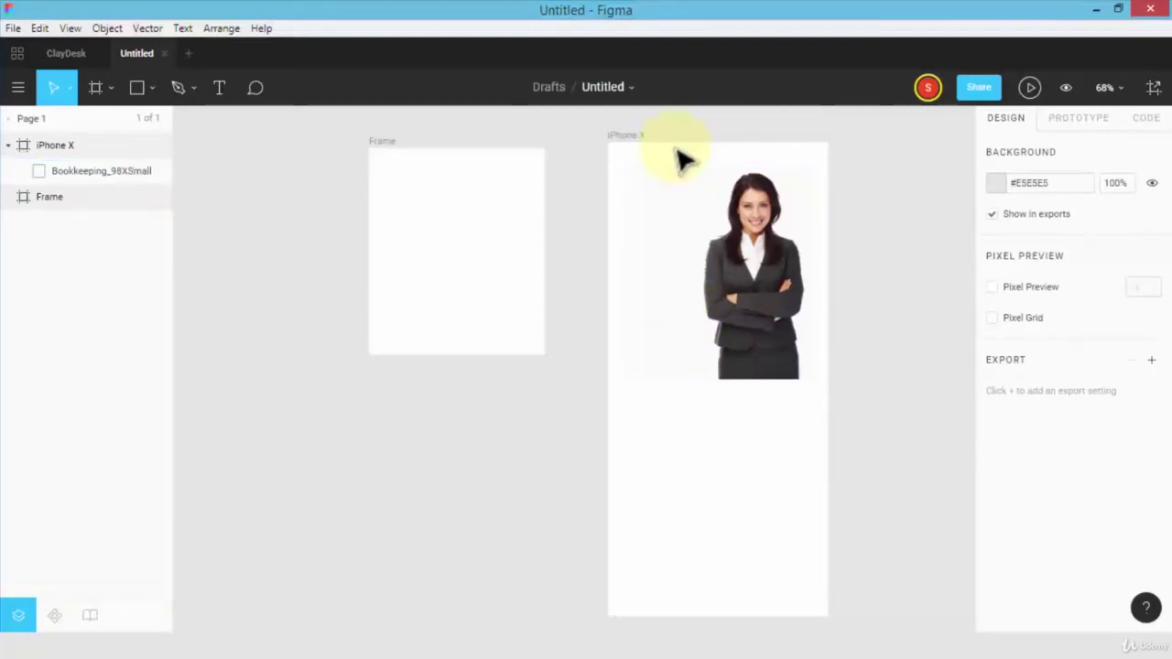
# - Set the iPhone X frame's background to the colour sampled from the picture's backdrop, and move the picture down to about X 60, Y 447
pyautogui.click(74, 144)
pyautogui.click(995, 359)
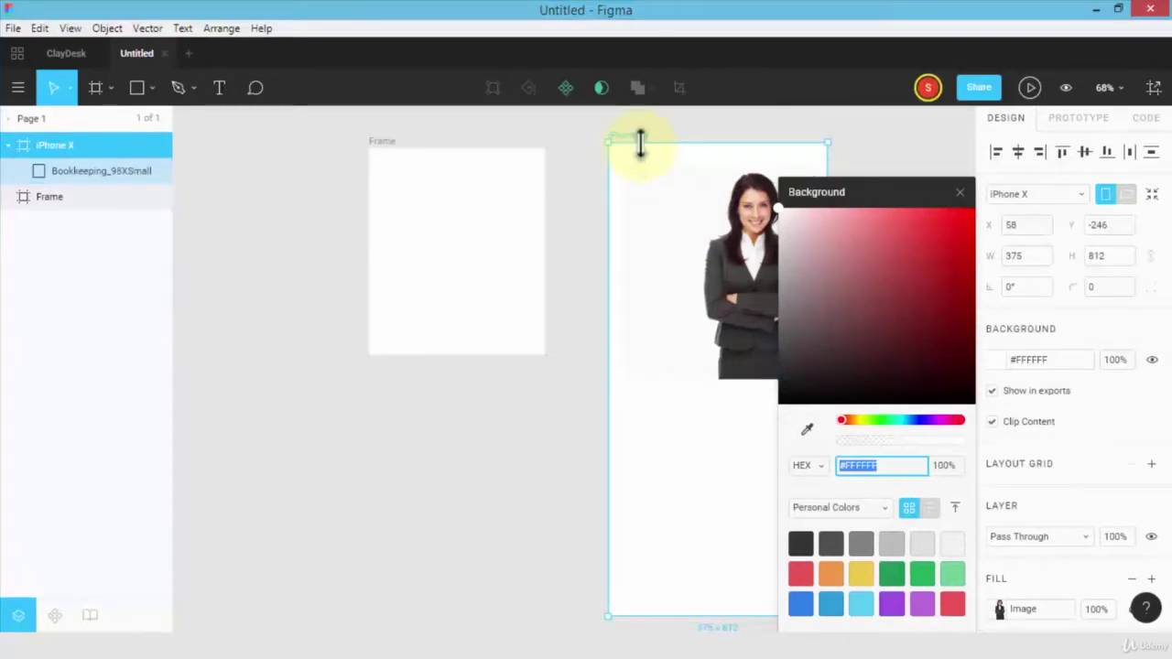
pyautogui.click(807, 428)
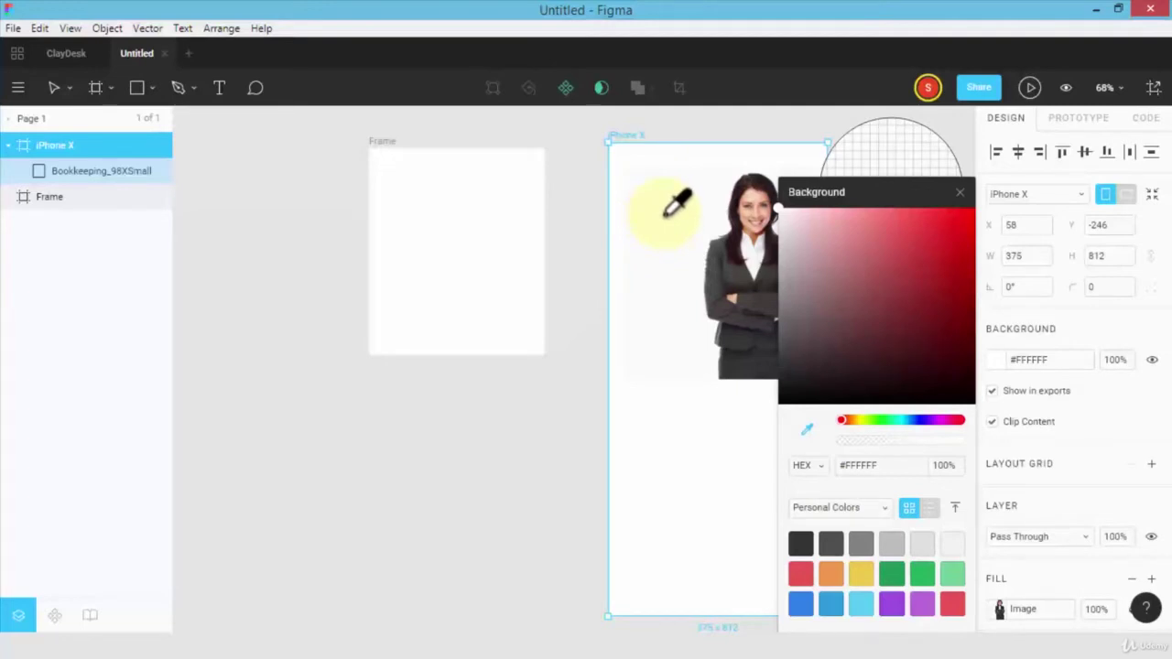
pyautogui.click(665, 213)
pyautogui.click(632, 456)
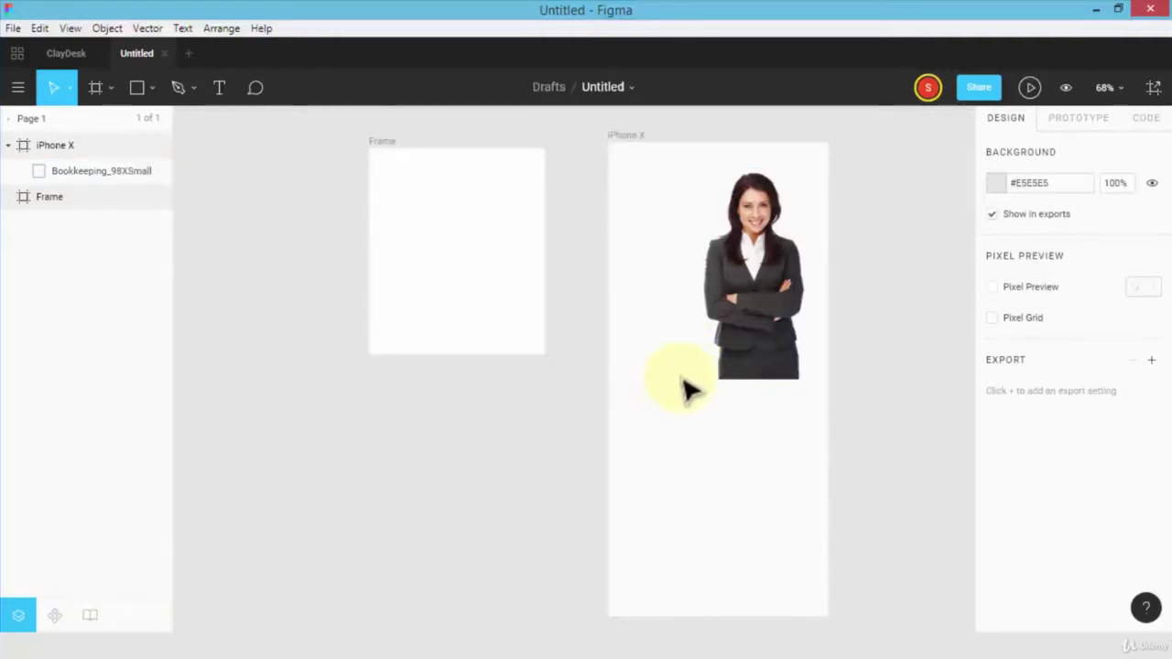
pyautogui.moveTo(696, 327); pyautogui.dragTo(717, 562)
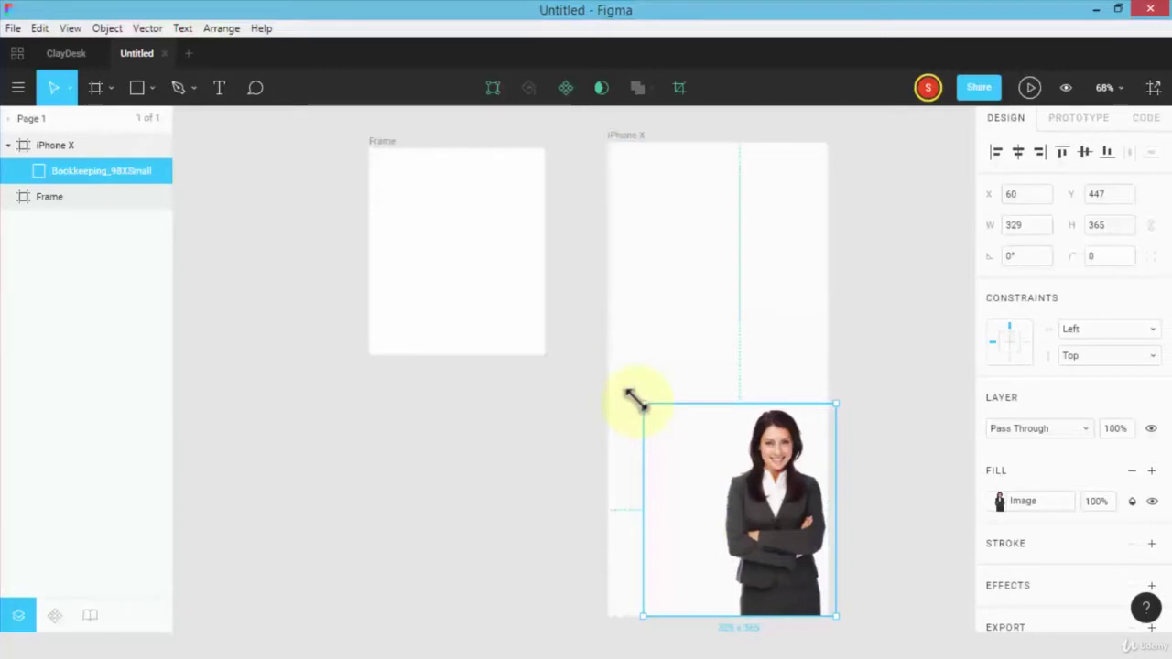
pyautogui.click(593, 379)
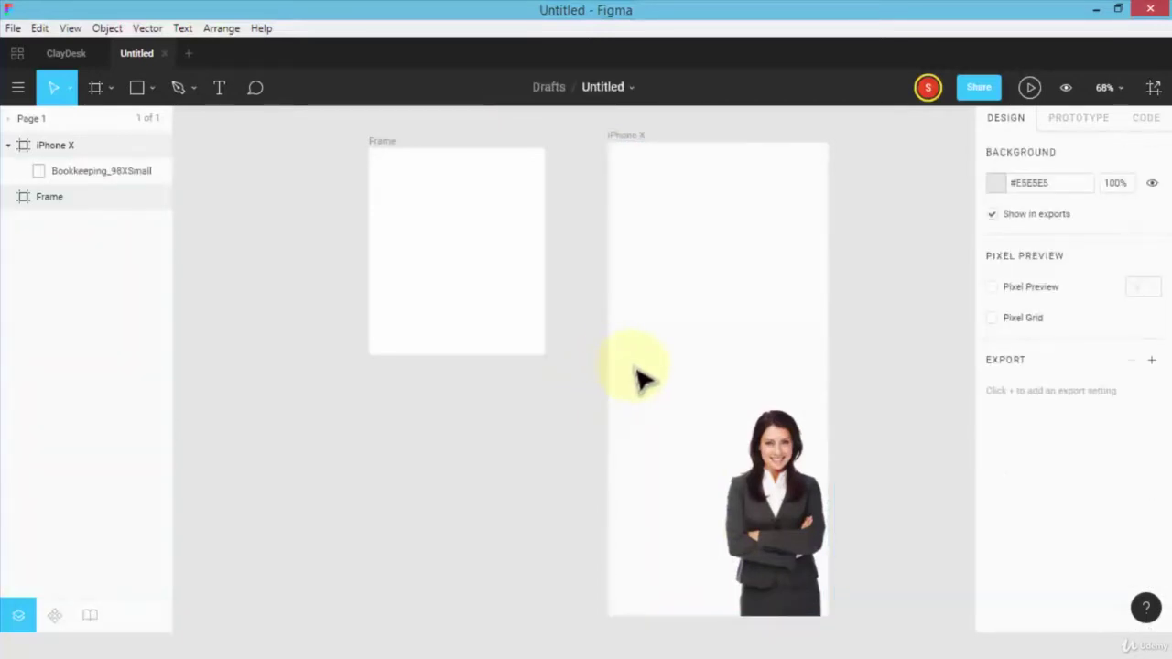
# - Place the image Impactana-influencer-signup.png inside the smaller custom frame
pyautogui.click(468, 301)
pyautogui.click(194, 88)
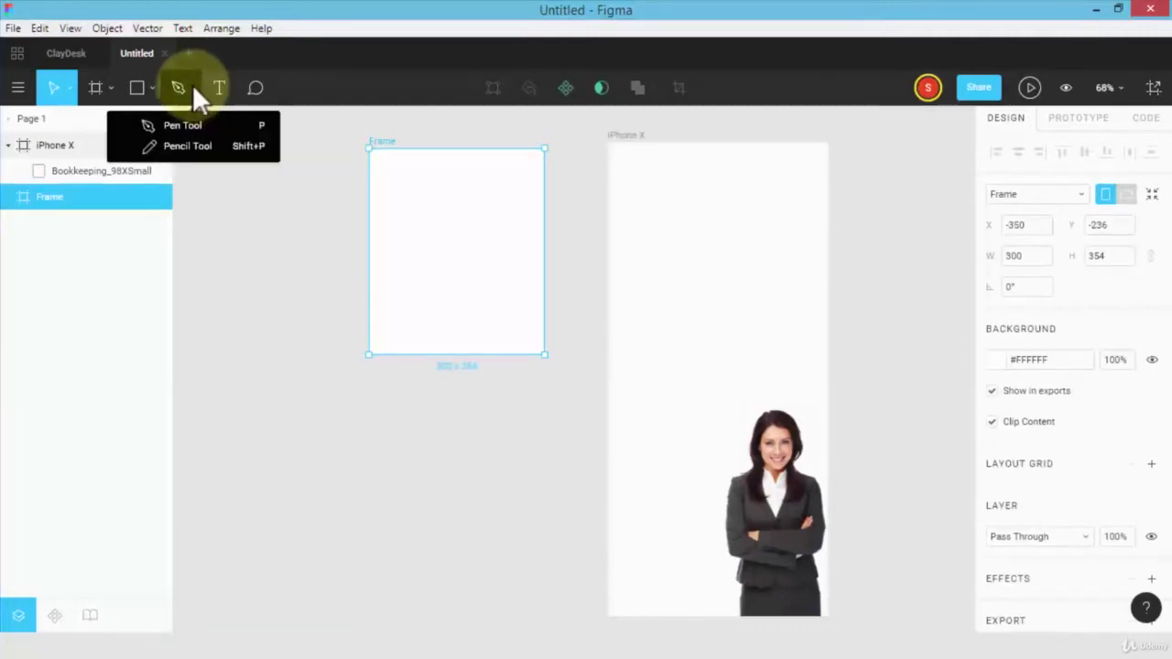
pyautogui.click(152, 88)
pyautogui.click(177, 245)
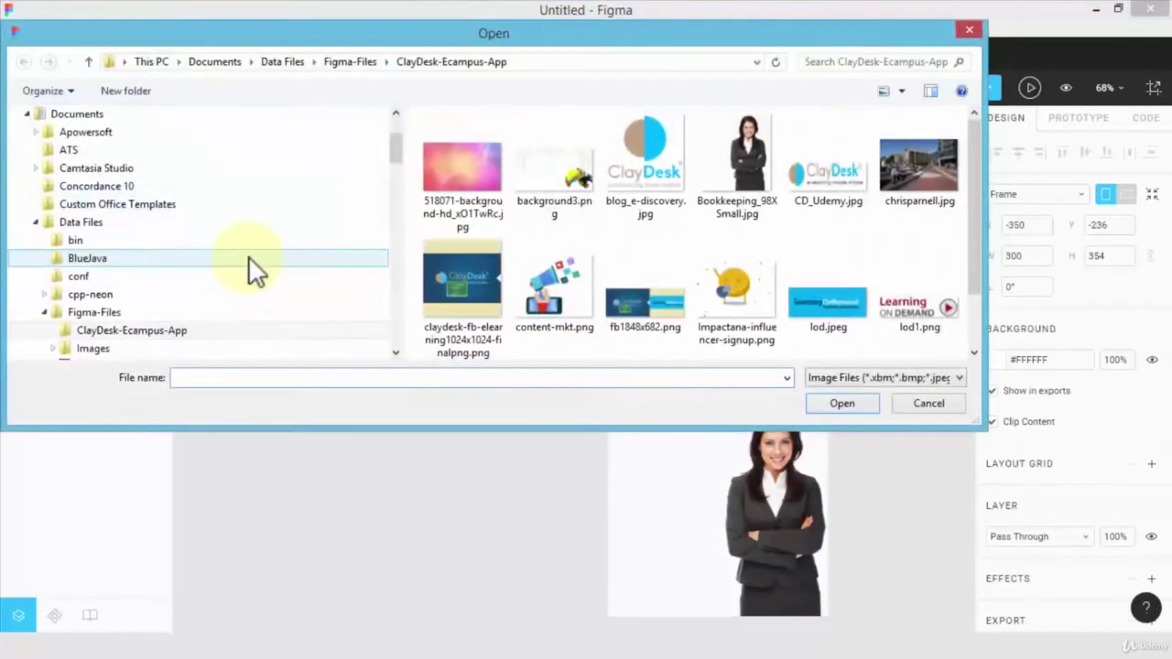
pyautogui.doubleClick(737, 285)
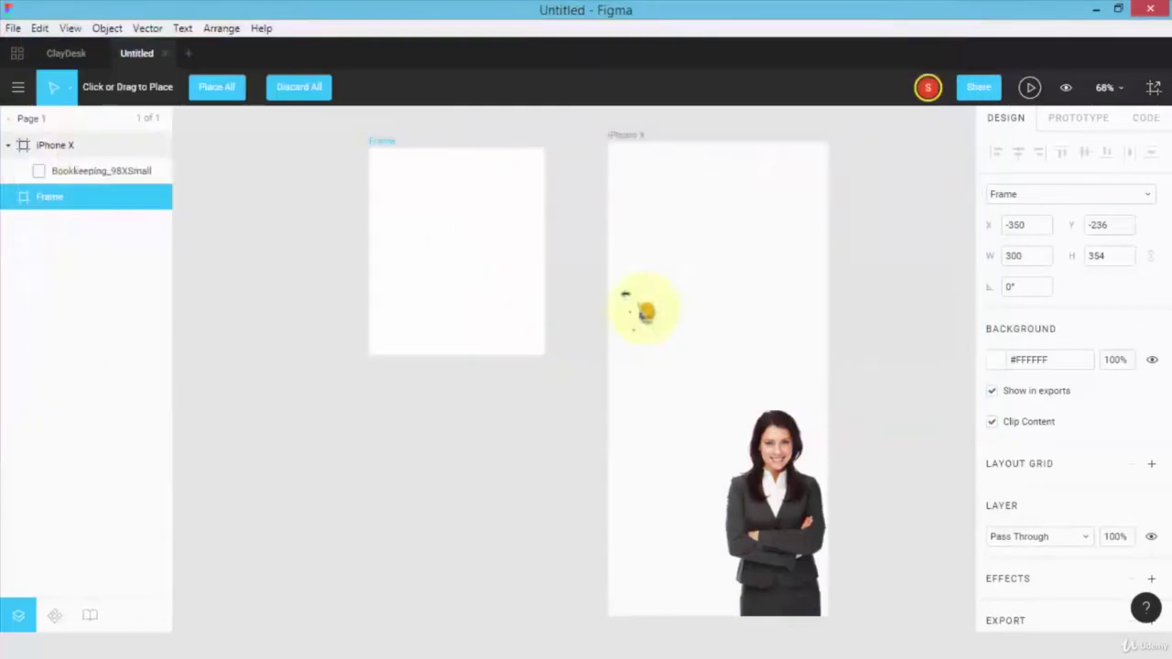
pyautogui.click(435, 266)
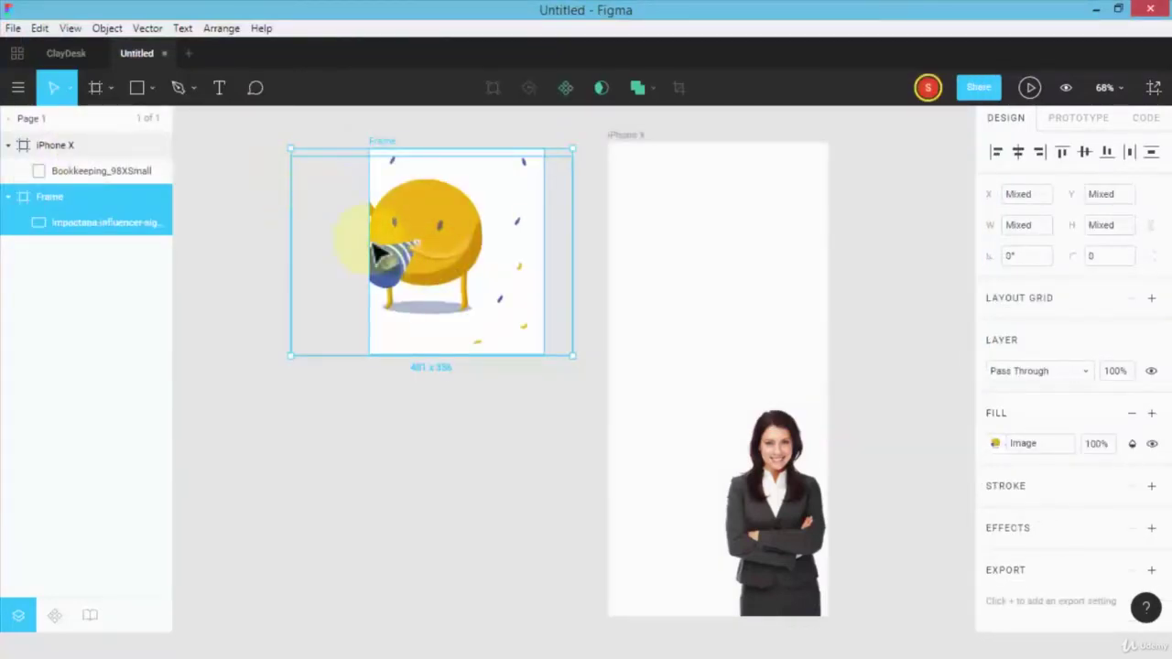
# - Shrink the placed illustration to about 230 by 207 in the lower-right corner of the custom frame
pyautogui.doubleClick(485, 307)
pyautogui.moveTo(290, 156); pyautogui.dragTo(479, 324)
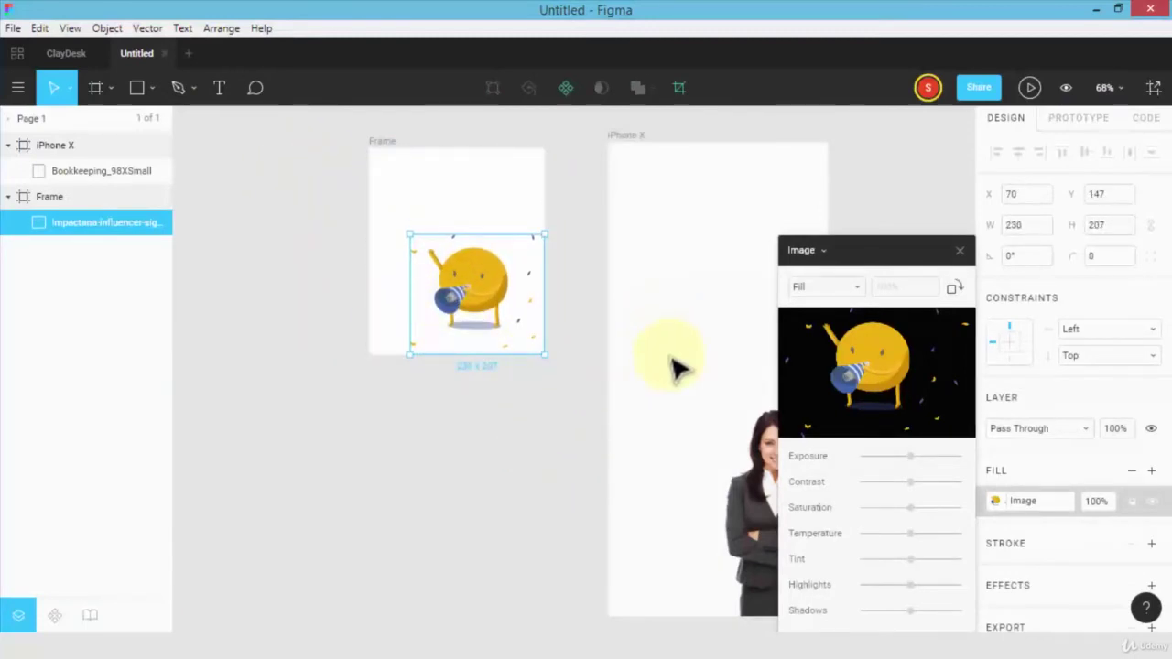
pyautogui.press('Escape')
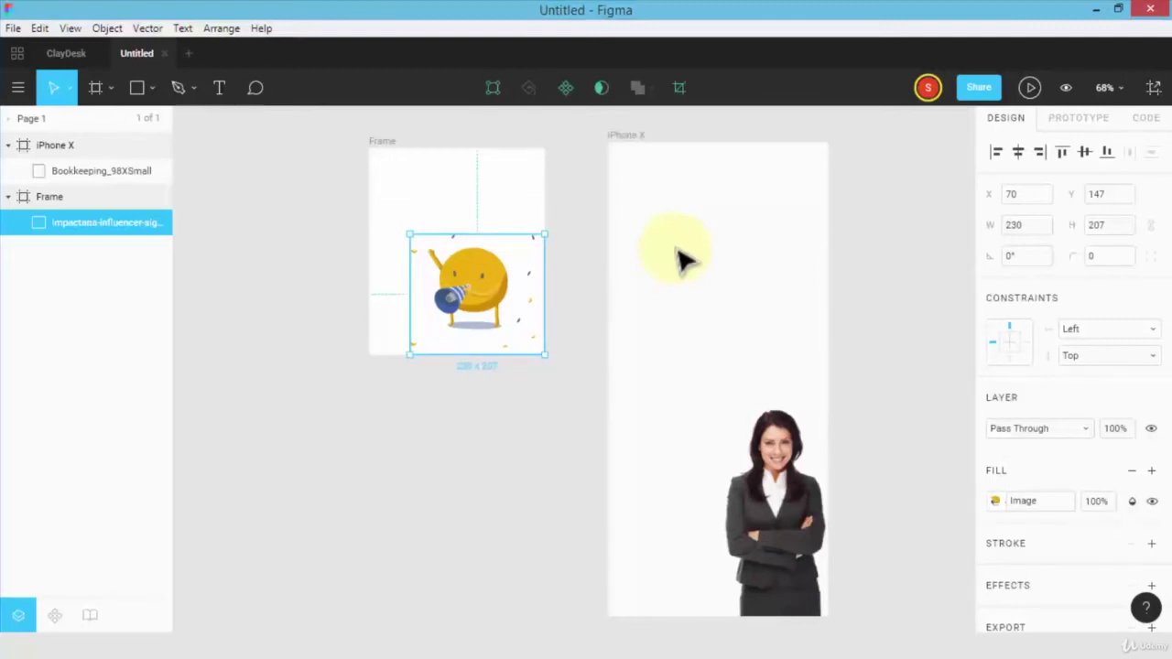
pyautogui.click(677, 193)
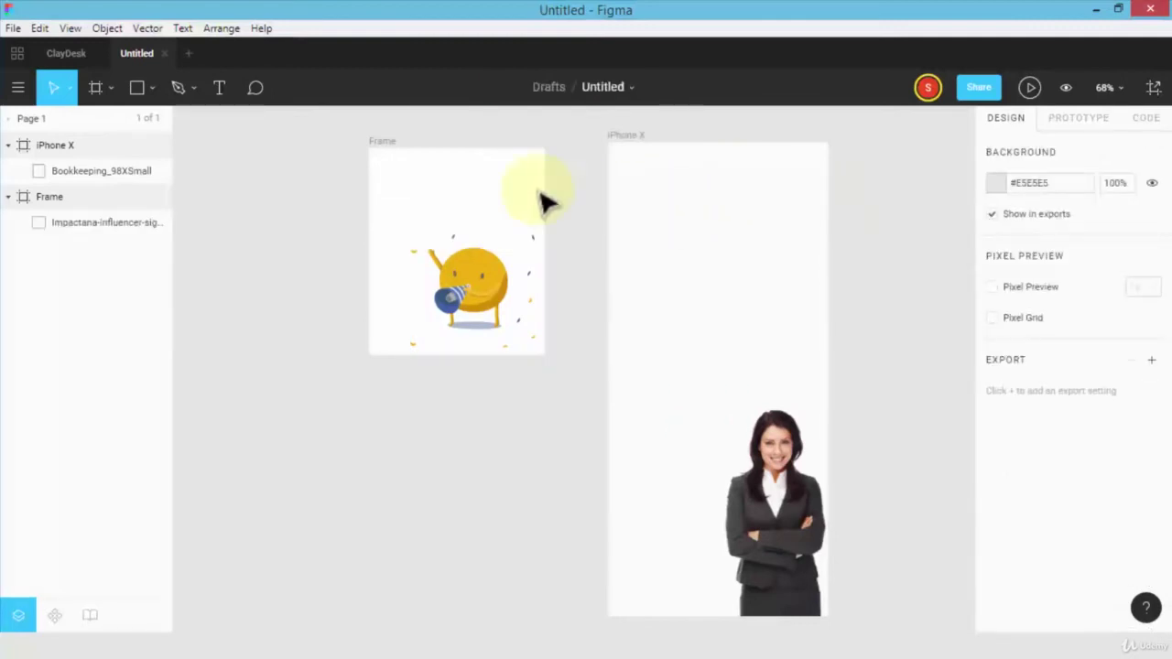
# - Switch to the Slice tool and add a 1x PNG export setting to the page, removing any stray slice
pyautogui.click(100, 87)
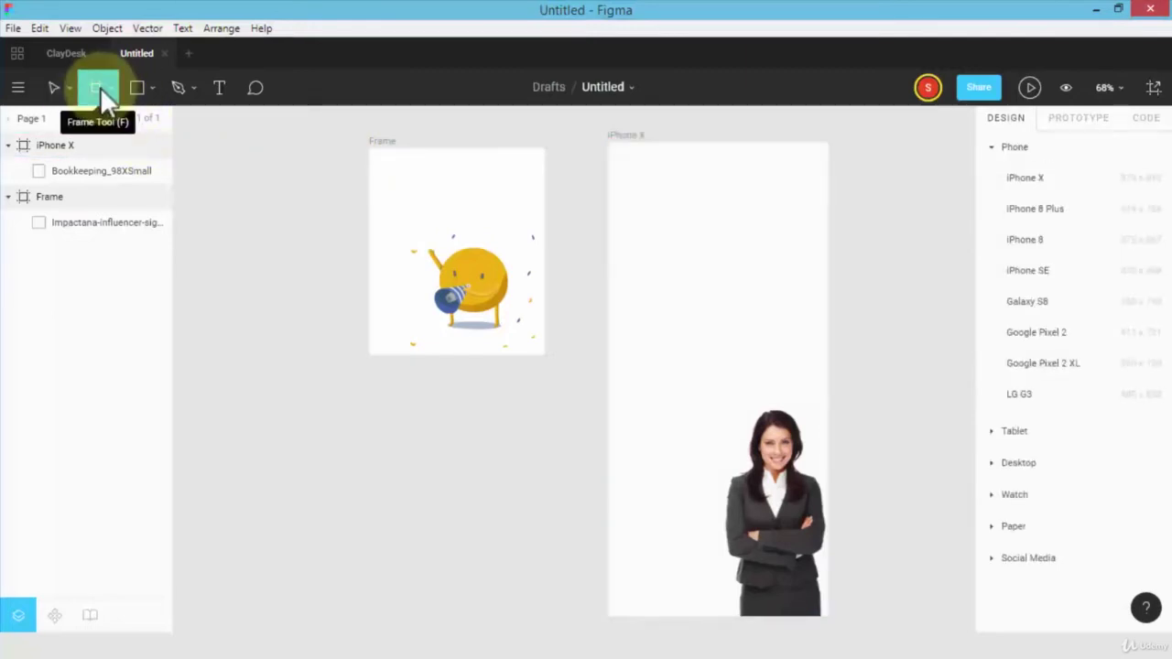
pyautogui.click(110, 89)
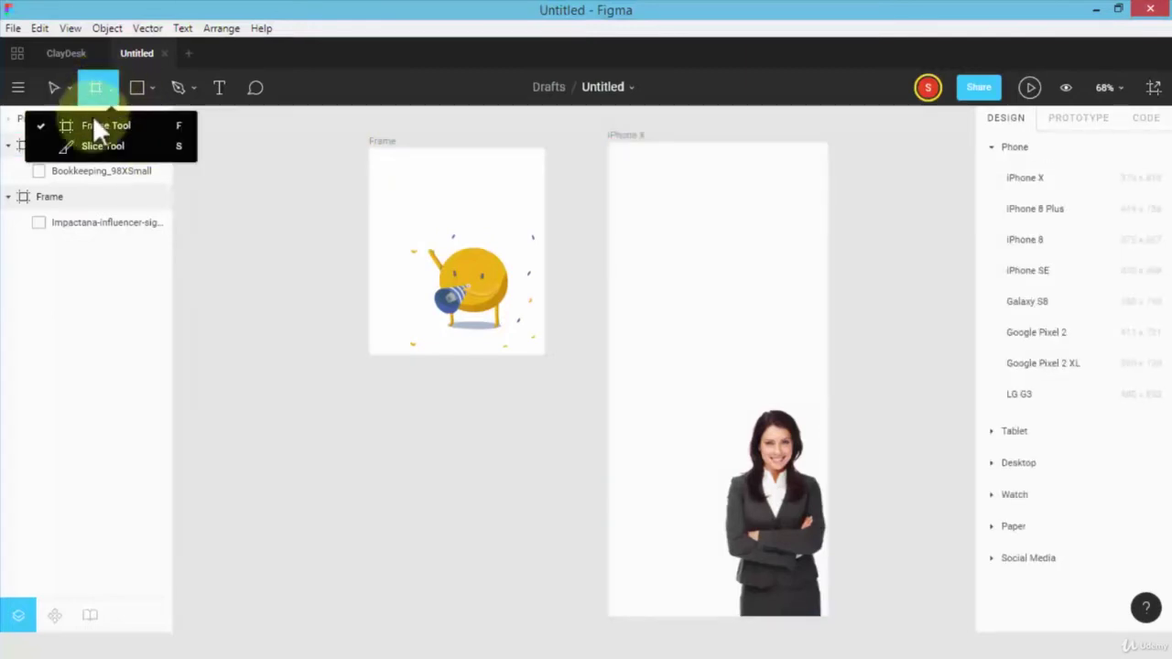
pyautogui.click(106, 145)
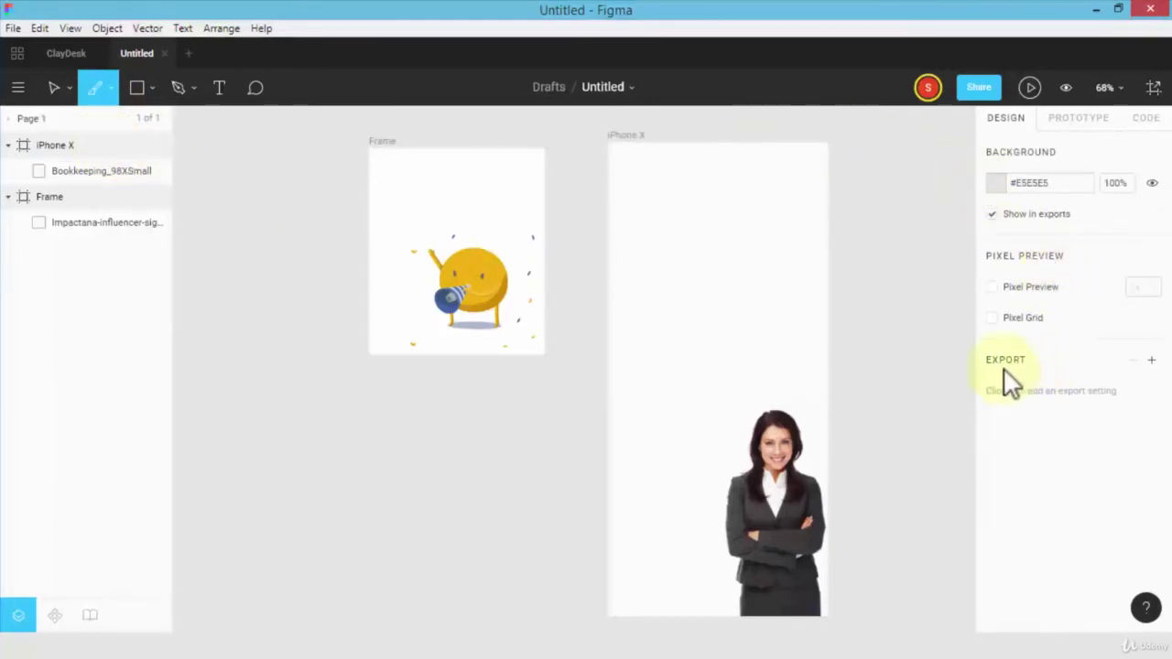
pyautogui.click(1152, 360)
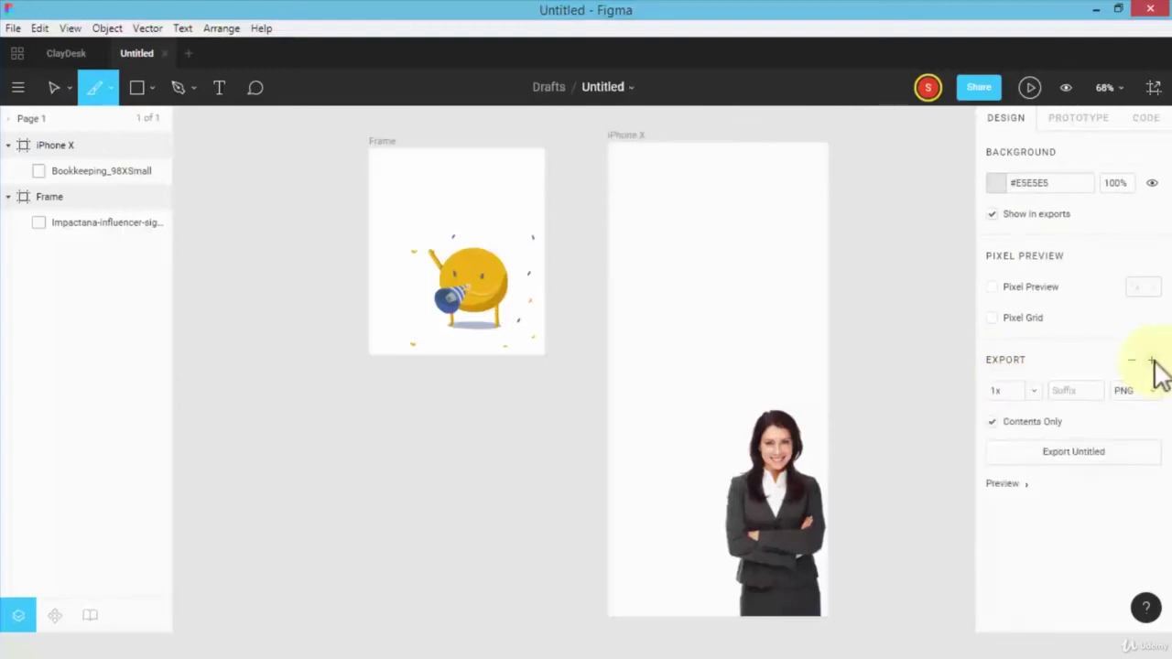
pyautogui.click(1154, 392)
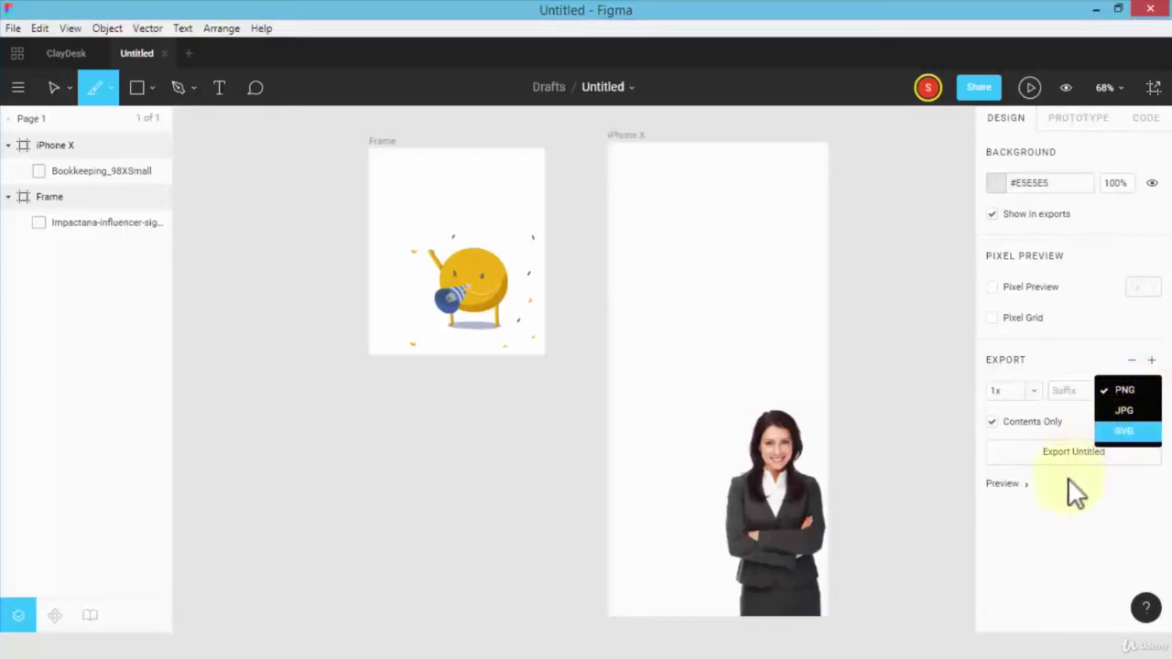
pyautogui.click(1042, 515)
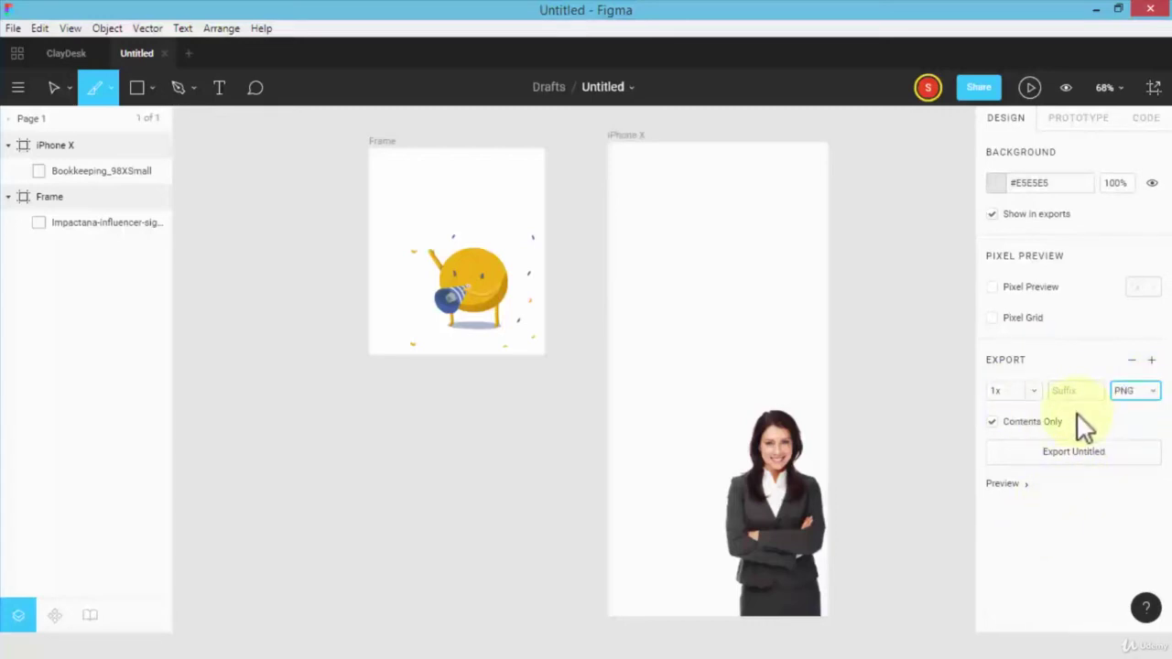
pyautogui.click(594, 283)
pyautogui.press('Delete')
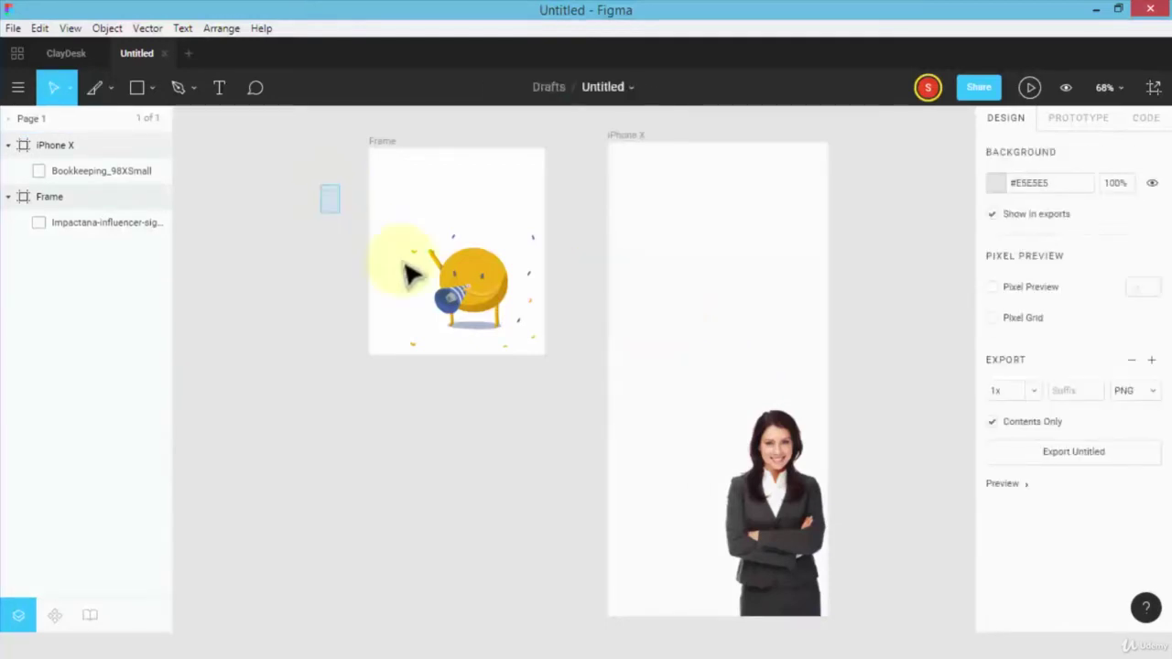
# - Select the placed images in both frames together and add a 1x PNG export setting with its preview expanded
pyautogui.moveTo(320, 185); pyautogui.dragTo(855, 523)
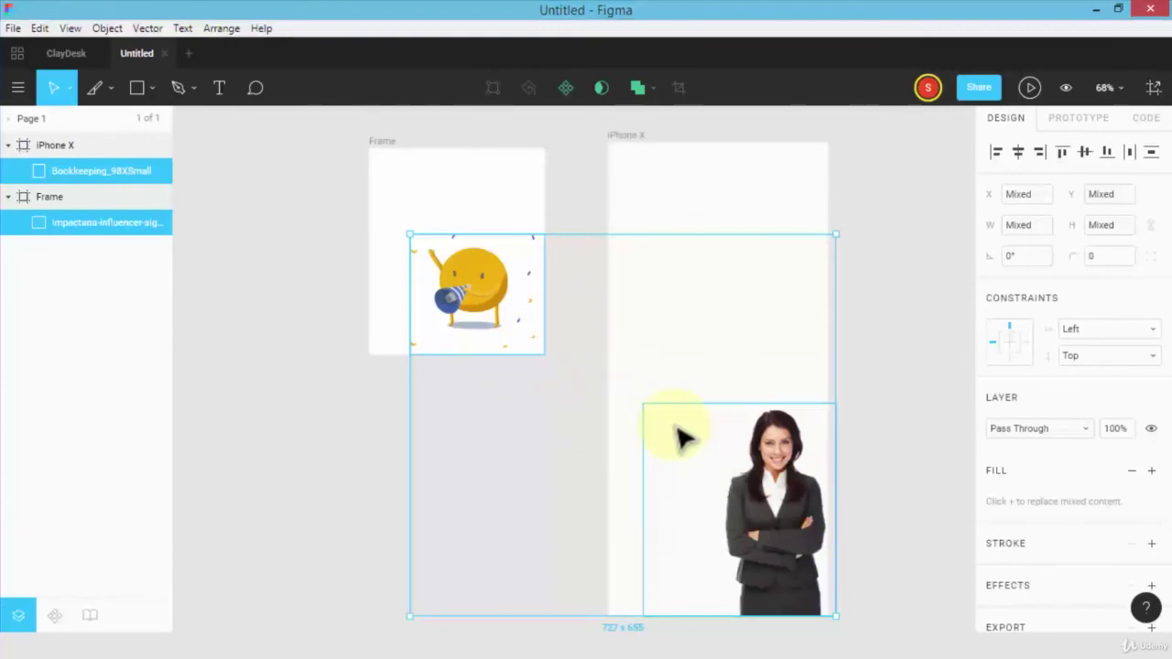
pyautogui.scroll(-2, 1090, 481)
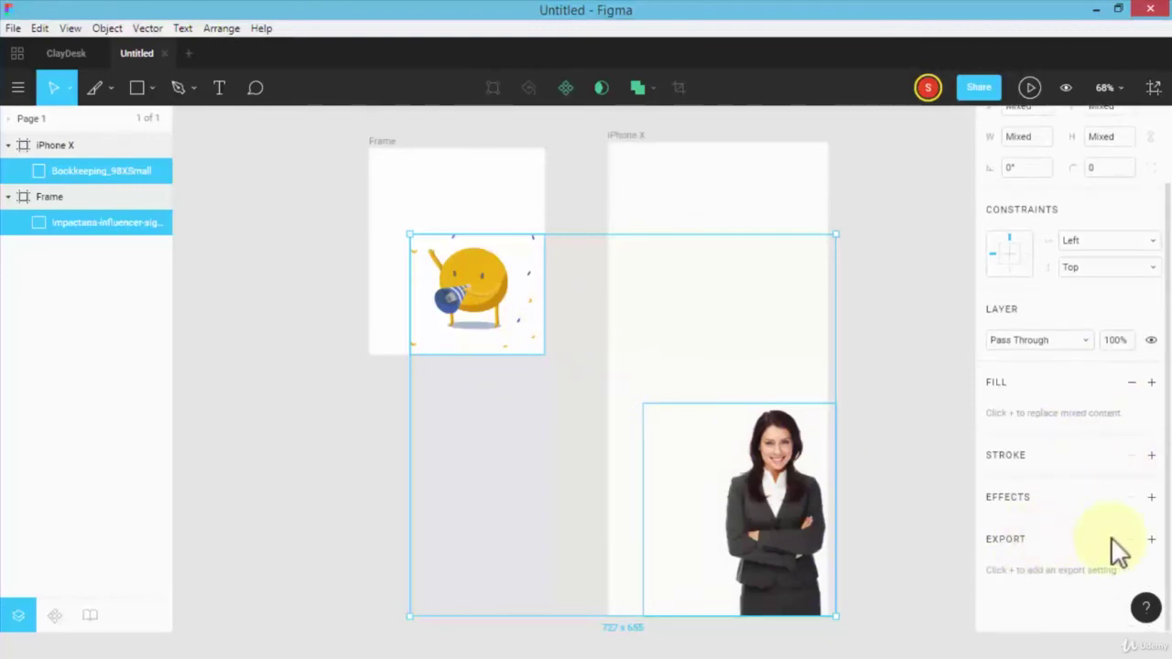
pyautogui.click(1150, 539)
pyautogui.scroll(-2, 1110, 504)
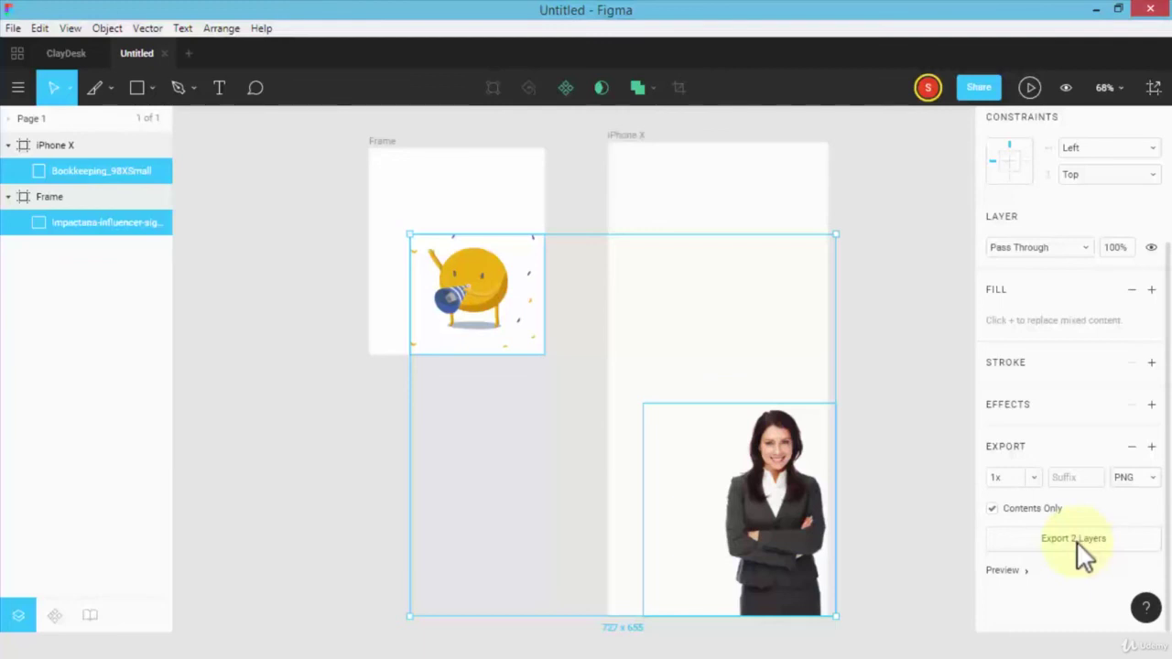
pyautogui.click(1150, 479)
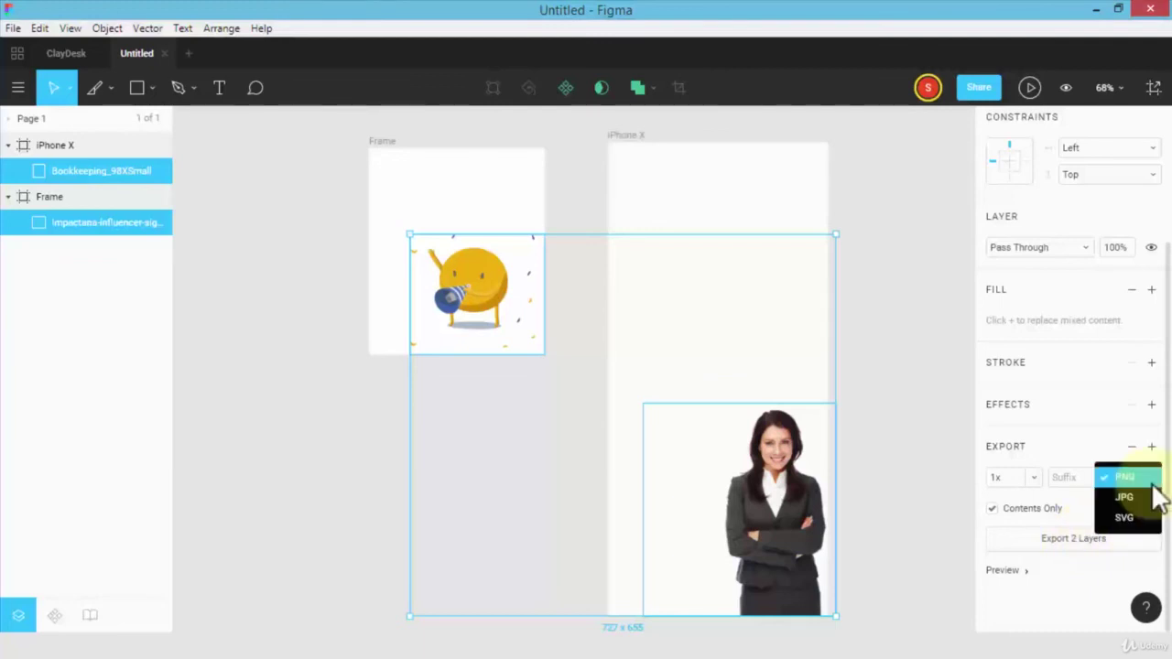
pyautogui.click(1080, 583)
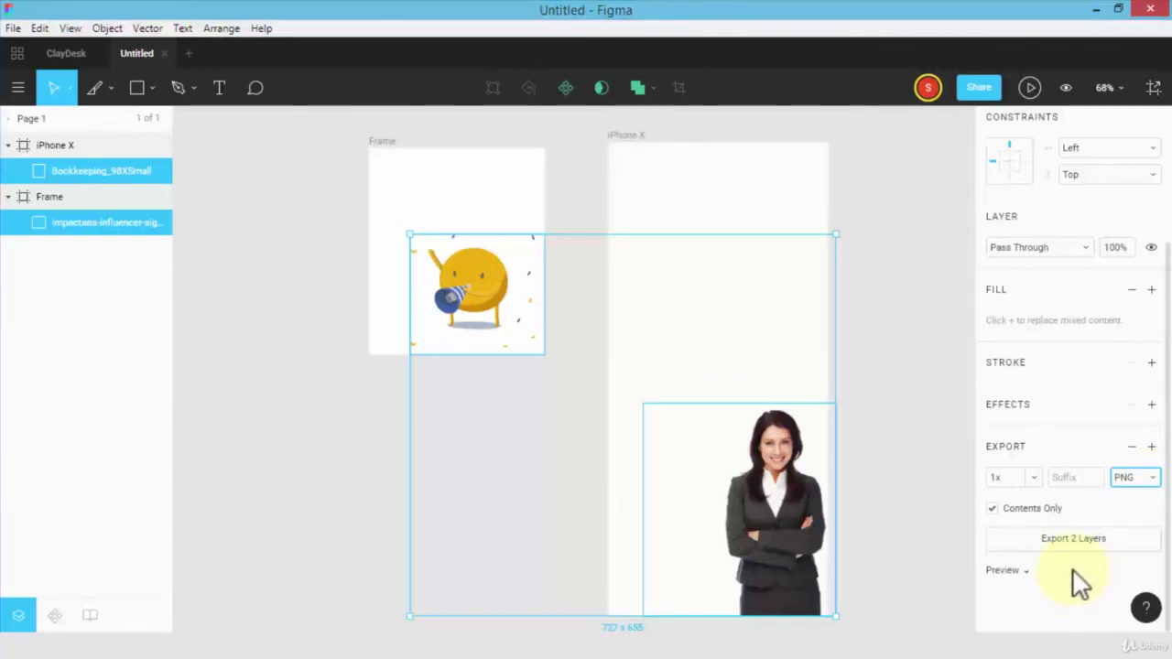